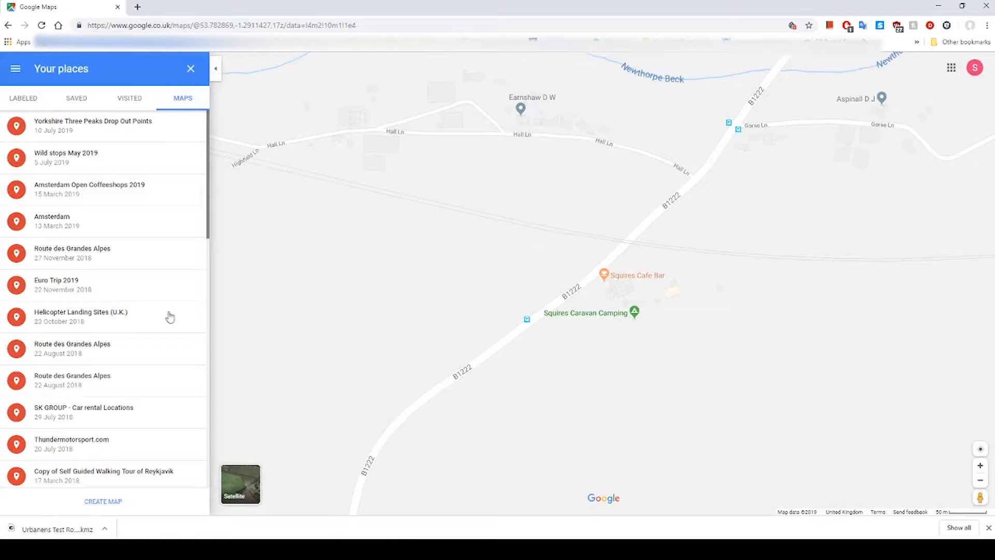
Create a new custom map and title it "Urbanens Route Example".
click(112, 502)
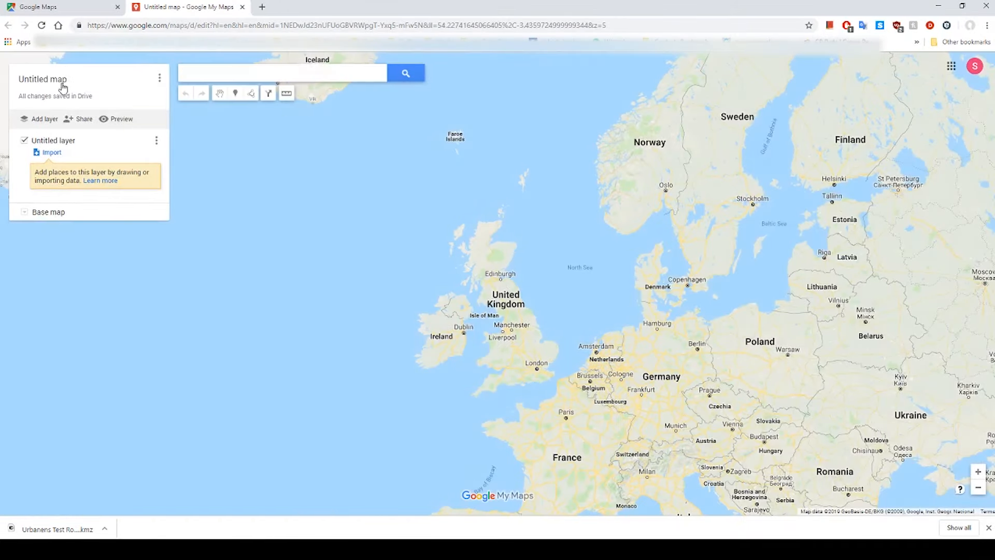
click(63, 86)
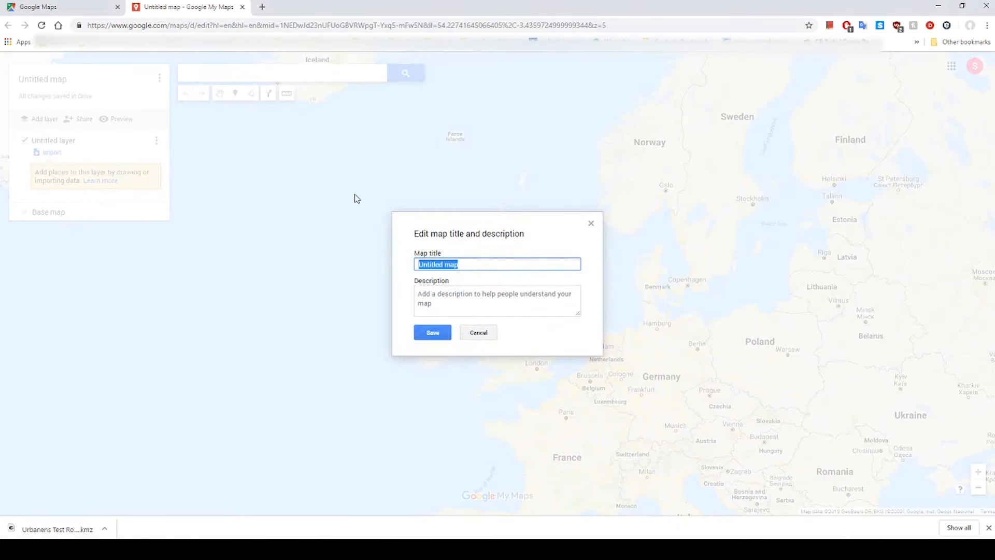
text(Urbanens Route Example)
key(Return)
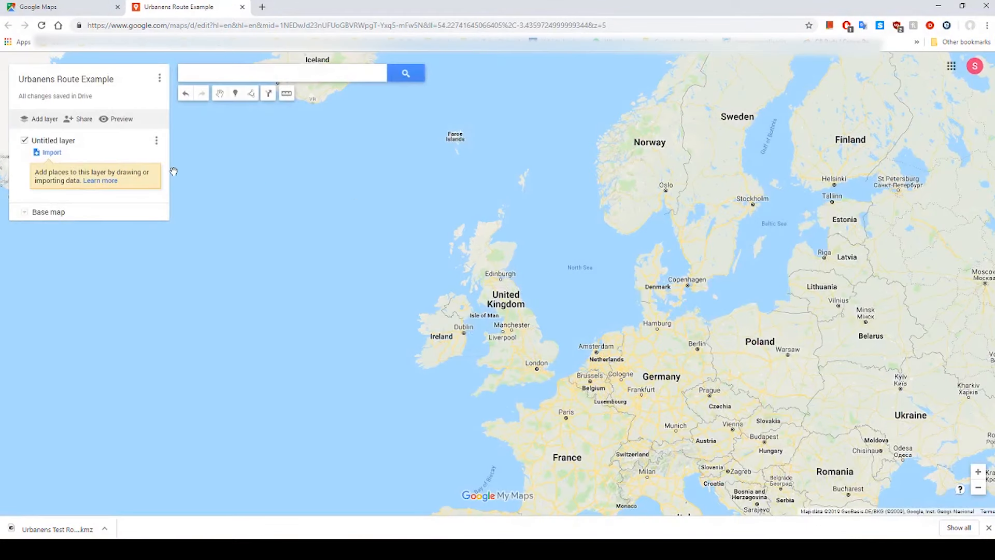
Add a driving directions layer starting at Squires Cafe Bar, Leeds, and try Tadcaster as the destination.
click(268, 95)
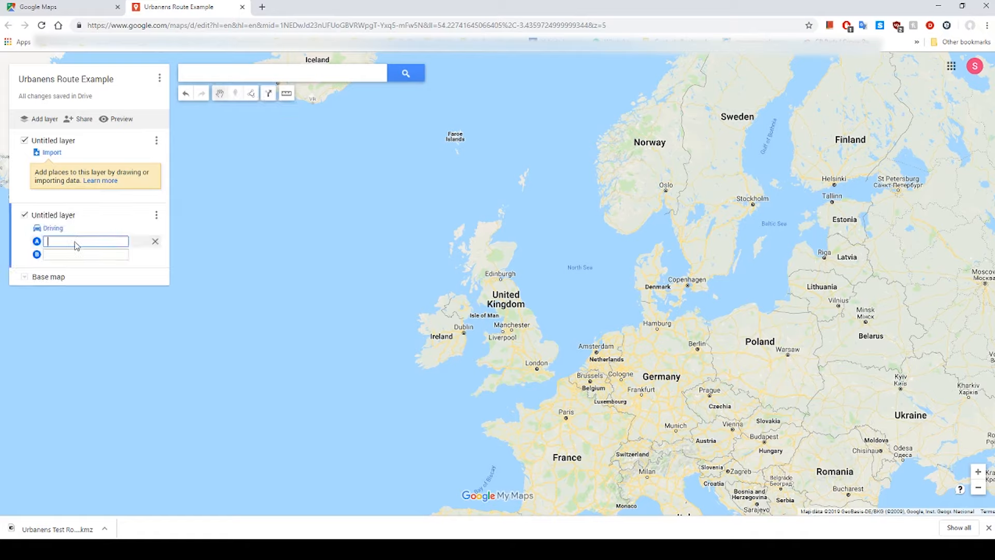
text(Squires c)
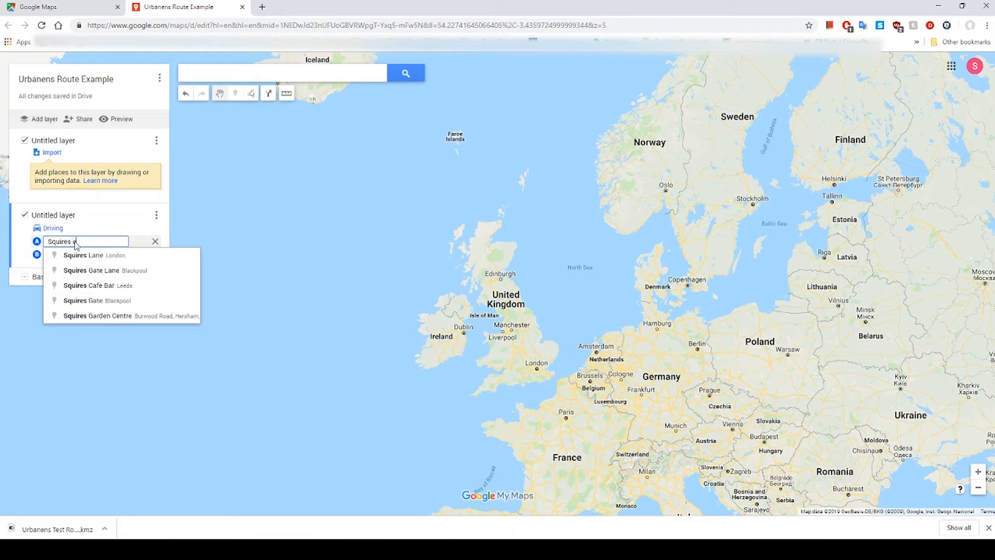
text(a)
click(83, 255)
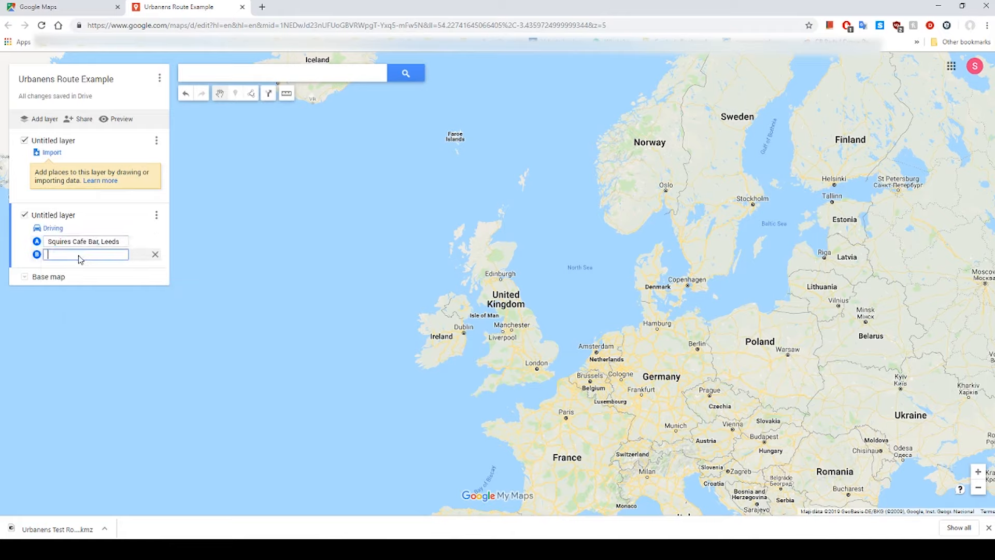
text(Tad)
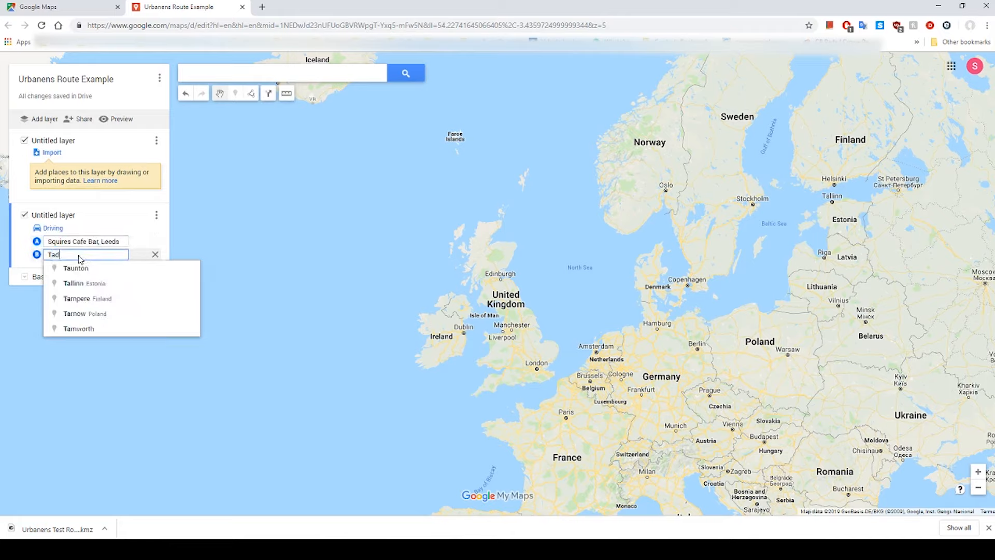
text(caster)
key(Return)
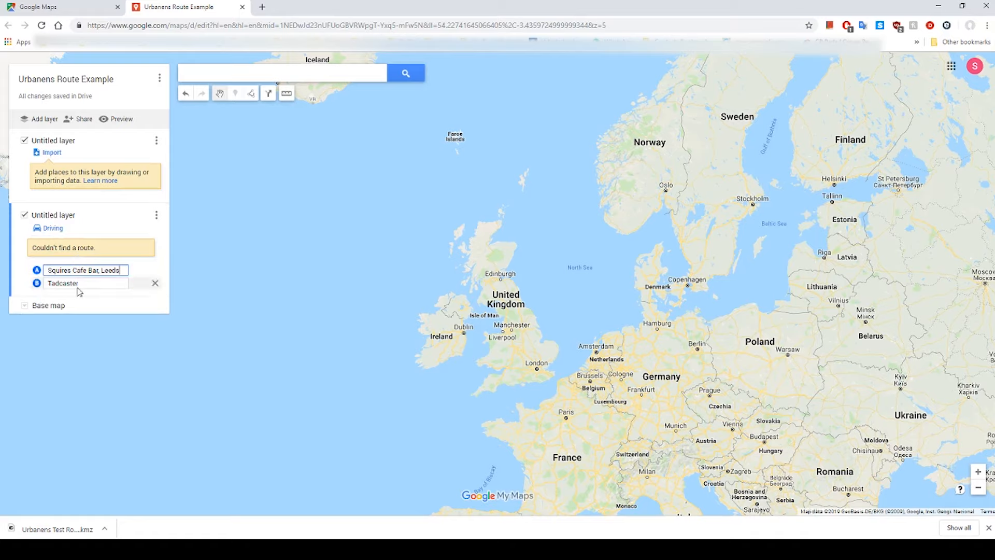
Re-enter destination B of the driving route using the suggested place Tadcaster.
click(104, 283)
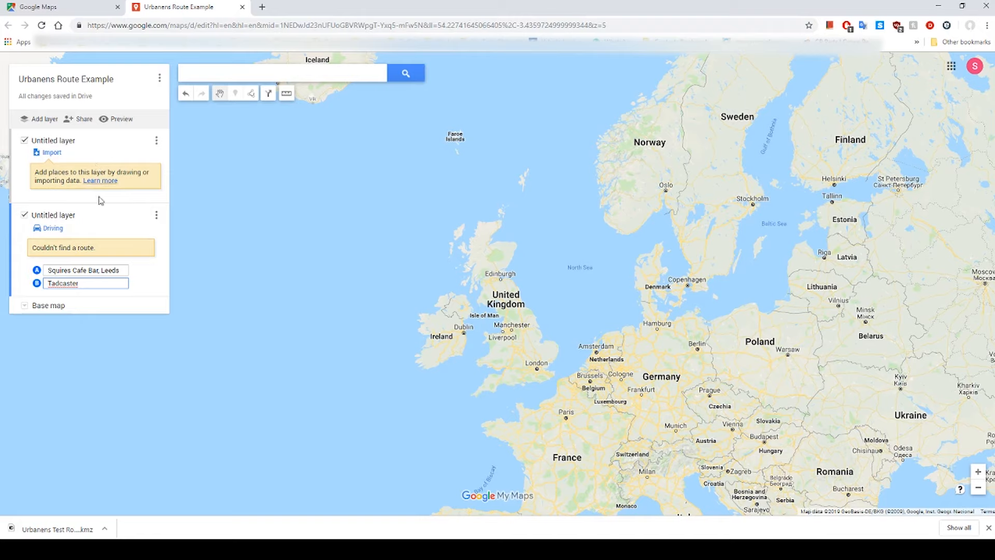
click(509, 346)
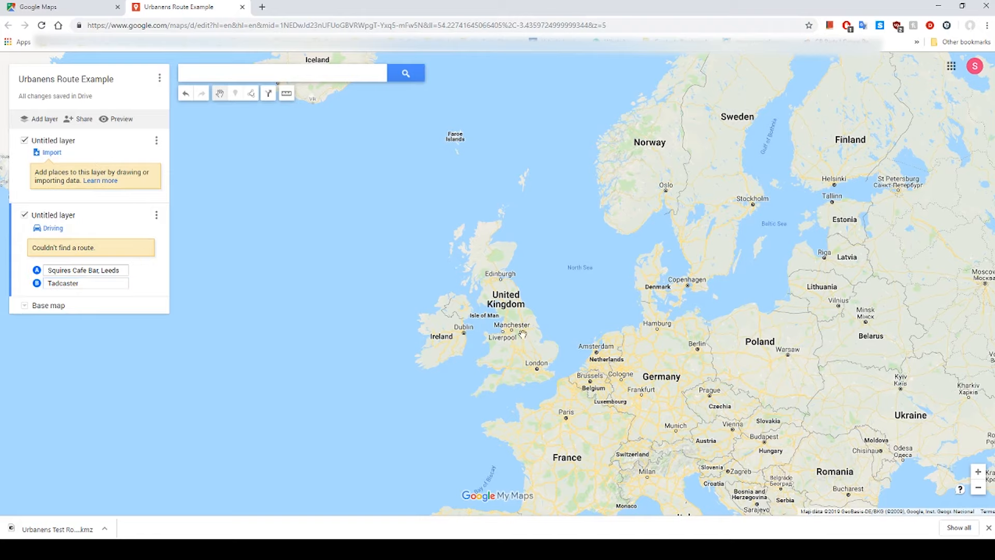
scroll(521, 333, up, 3)
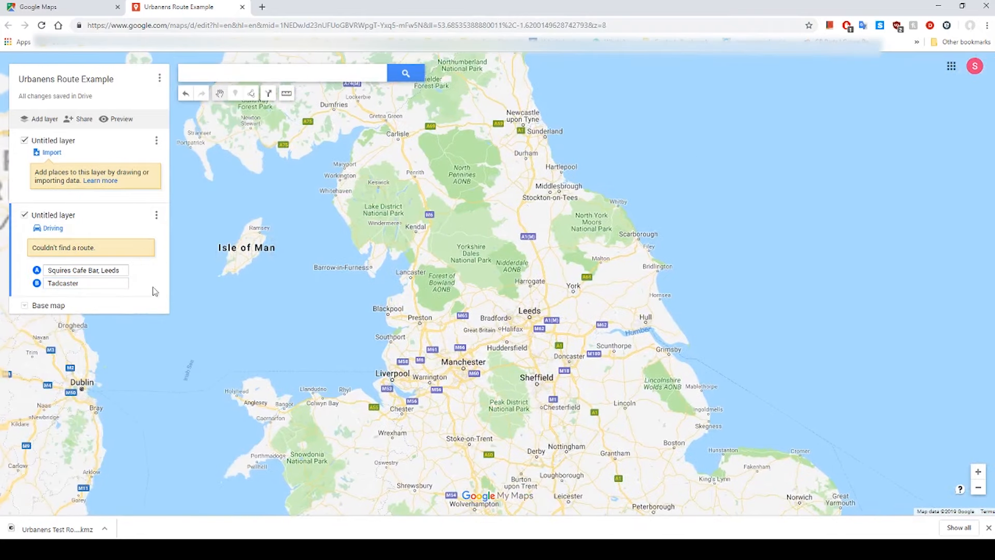
click(112, 283)
double_click(110, 284)
text(Tad)
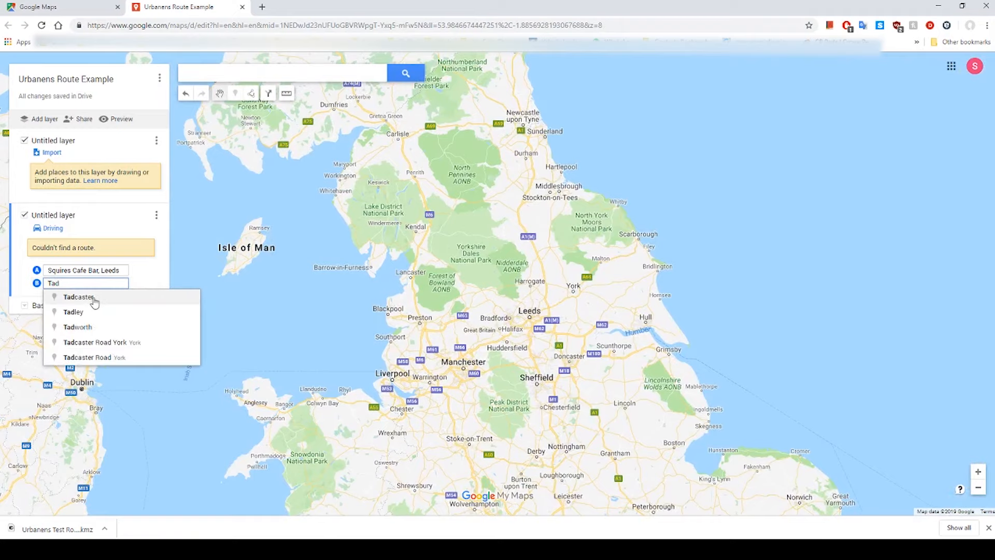
click(94, 302)
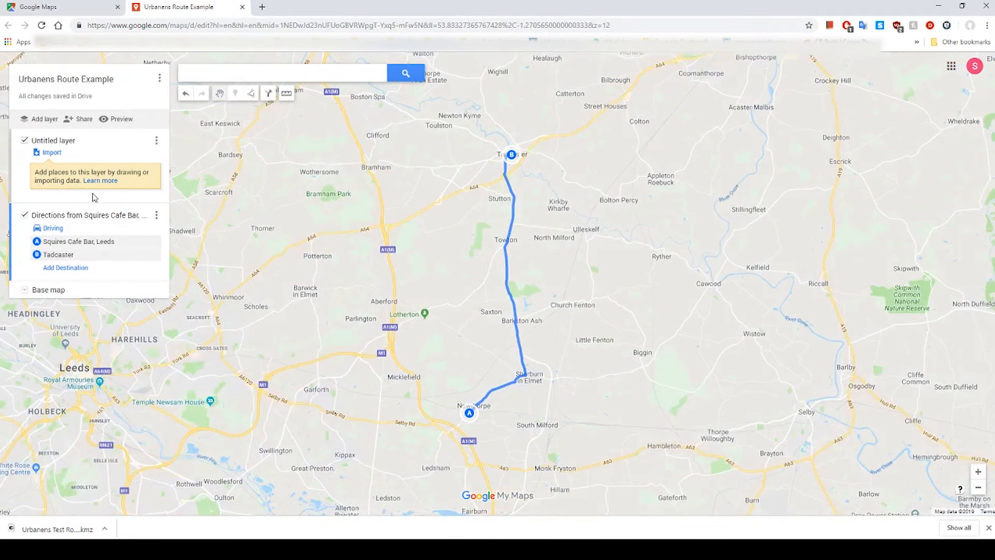
Extend the route with Pool in Wharfedale, Otley as destination C and Grassington, Skipton as destination D.
click(78, 268)
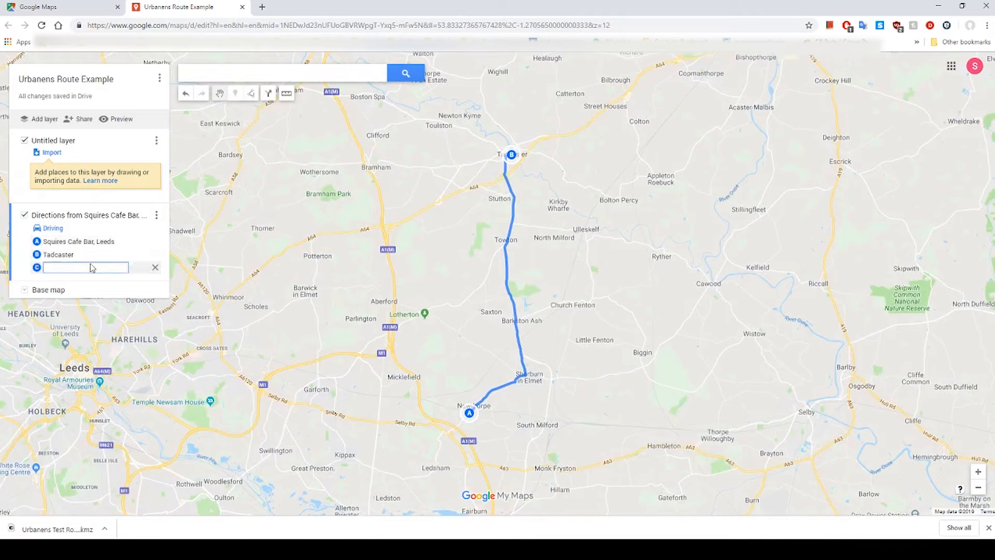
text(Pool)
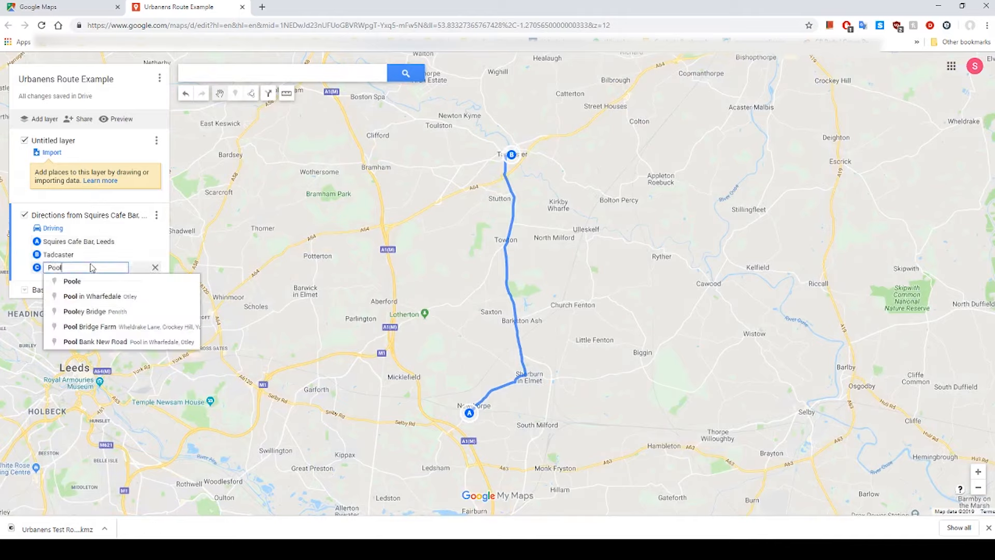
click(89, 295)
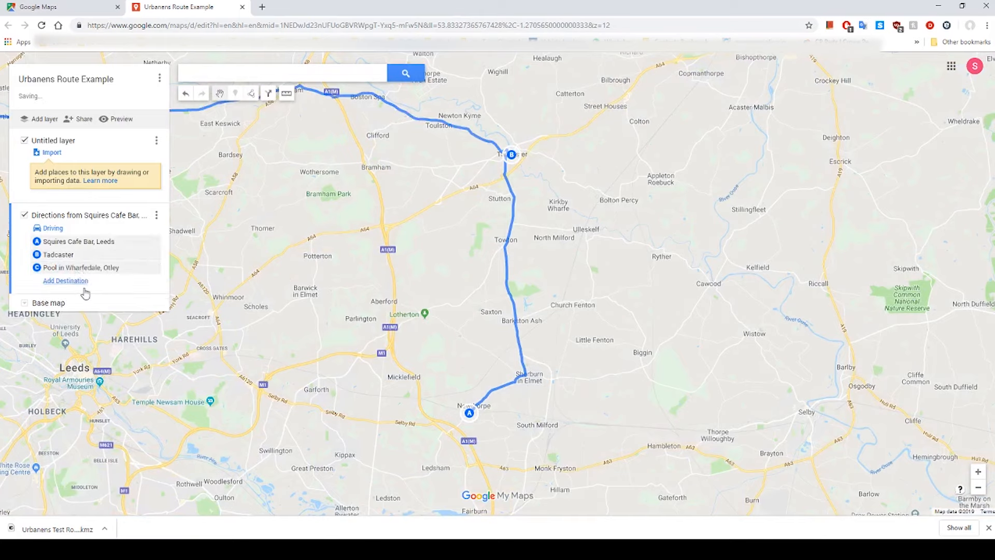
click(82, 281)
text(Gr)
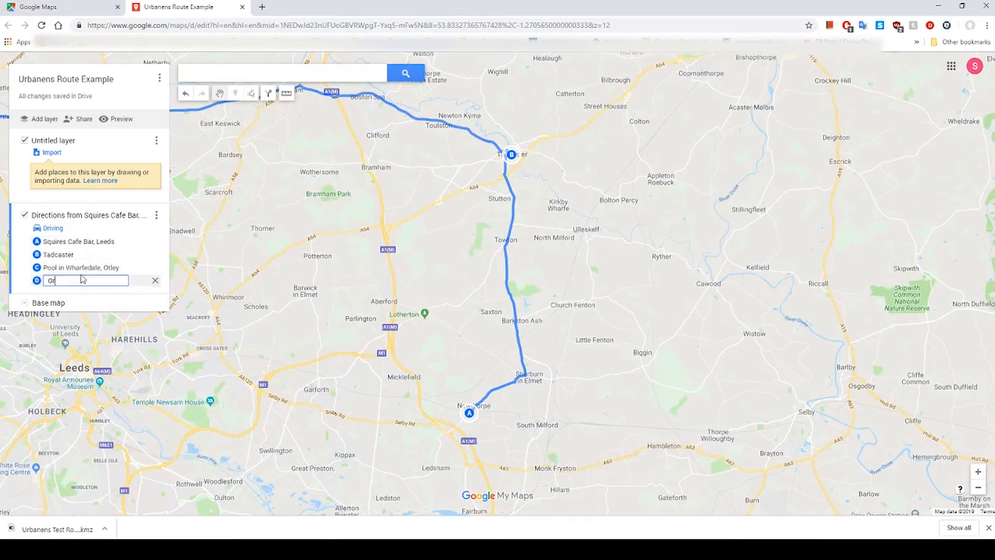
text(assington)
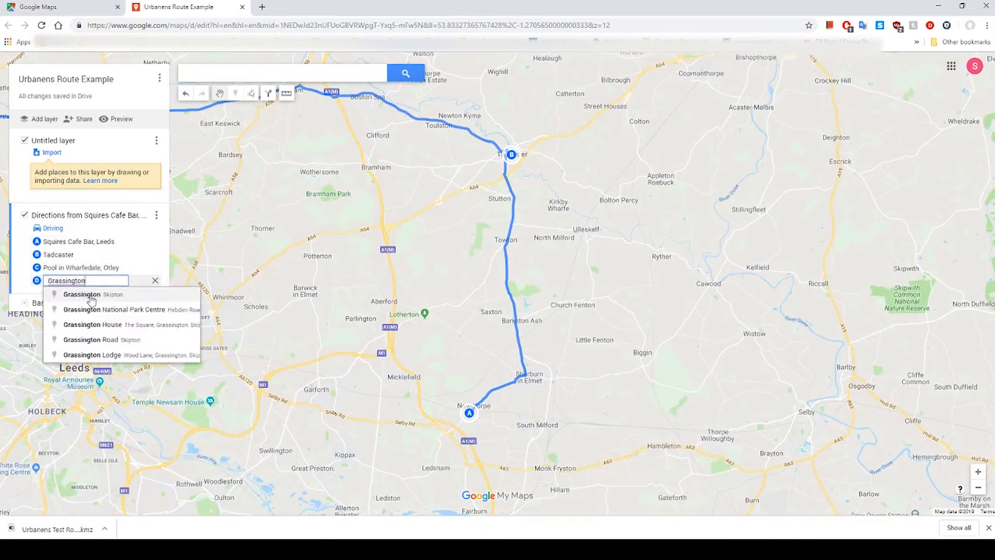
click(61, 291)
Add Tan Hill Inn, Long Causeway as destination E and bring the whole route into view.
click(65, 295)
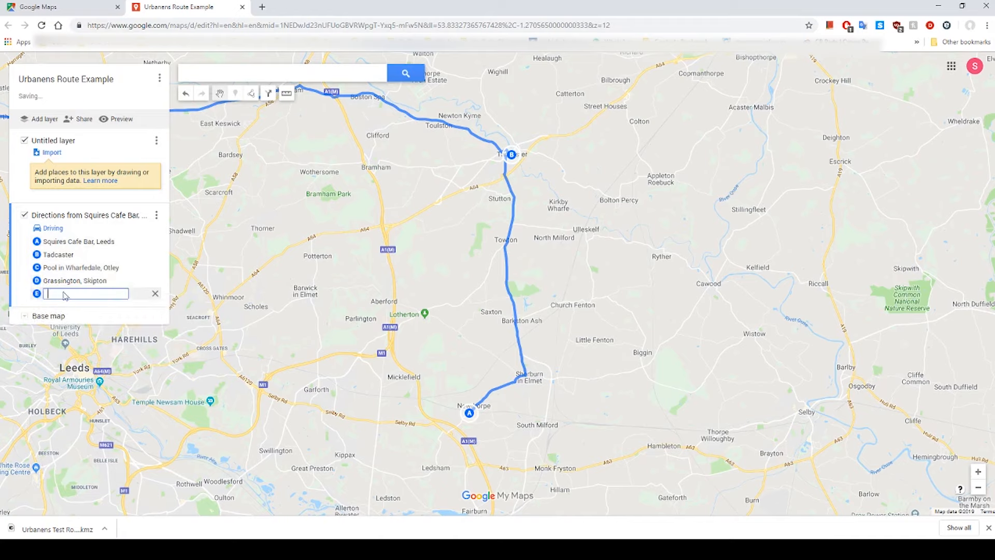
text(Tan Hill)
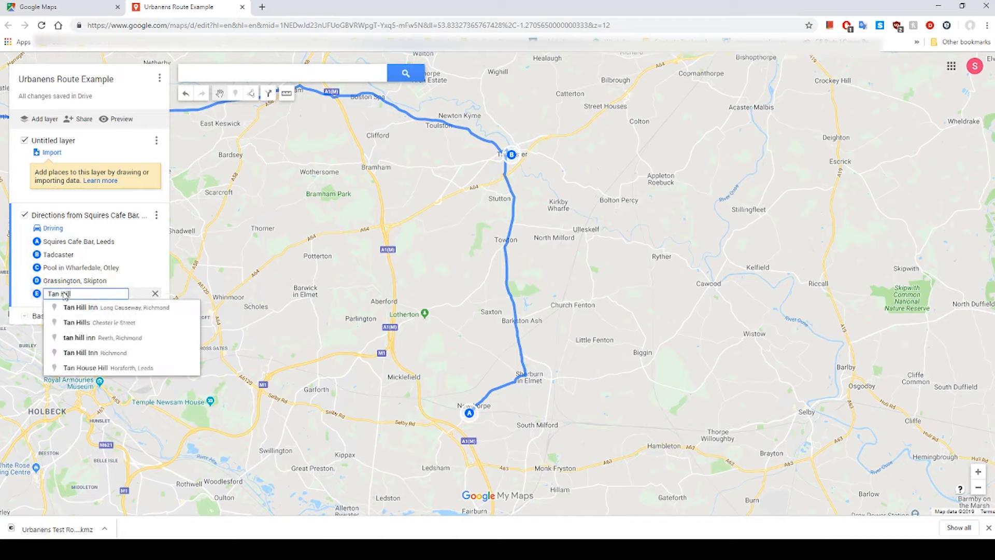
click(91, 308)
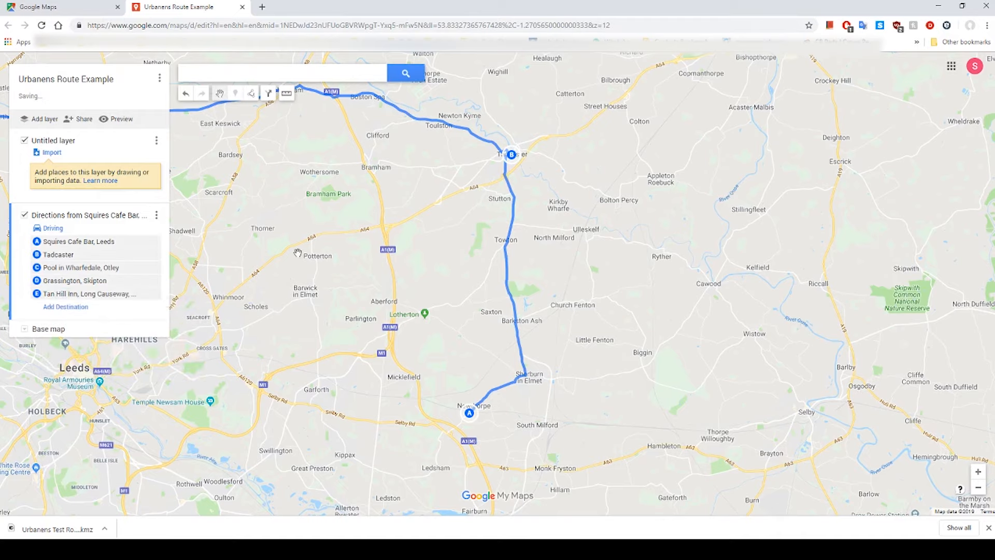
drag(270, 218, 446, 300)
scroll(446, 299, down, 5)
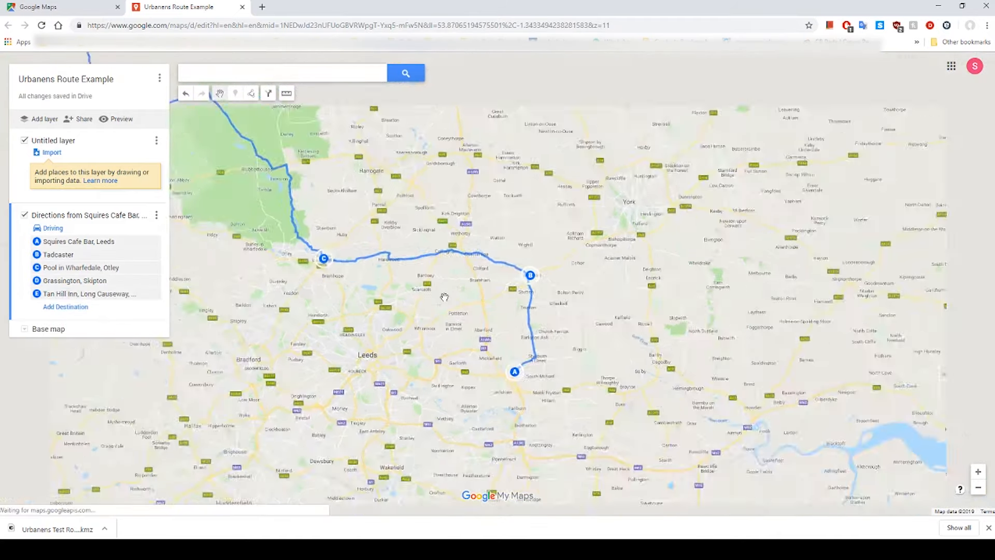
drag(421, 195, 572, 328)
scroll(572, 328, down, 2)
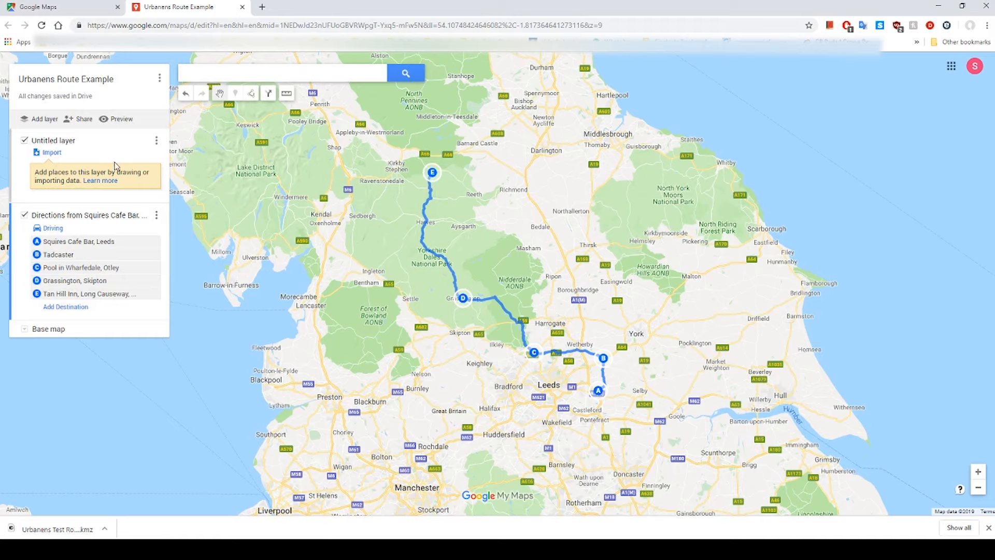
Export the entire map as a KMZ file and download it.
click(159, 79)
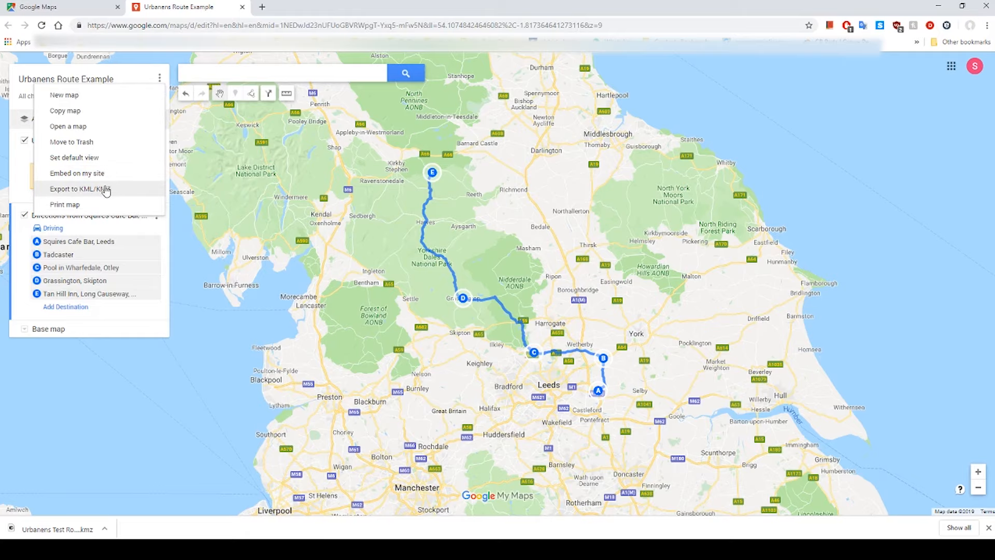
click(80, 191)
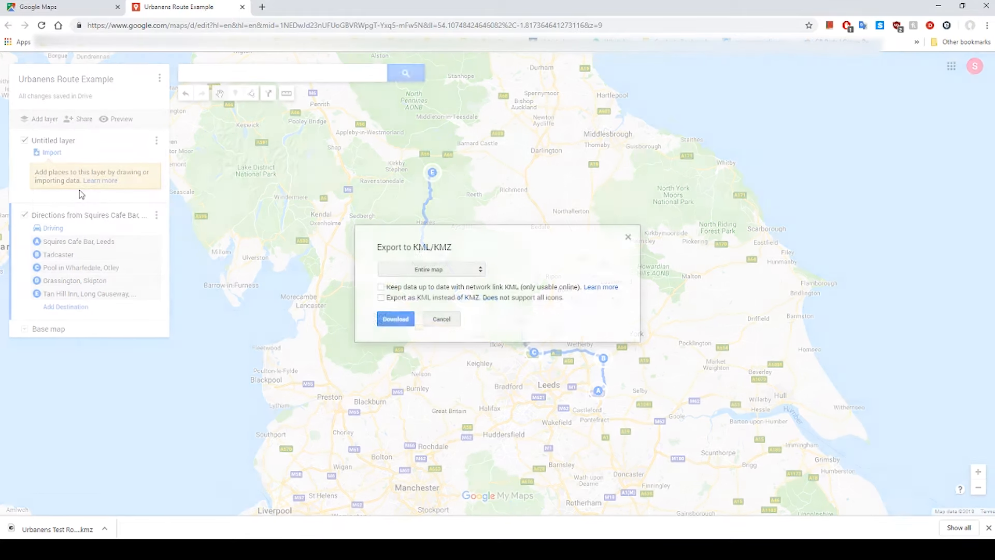
click(395, 318)
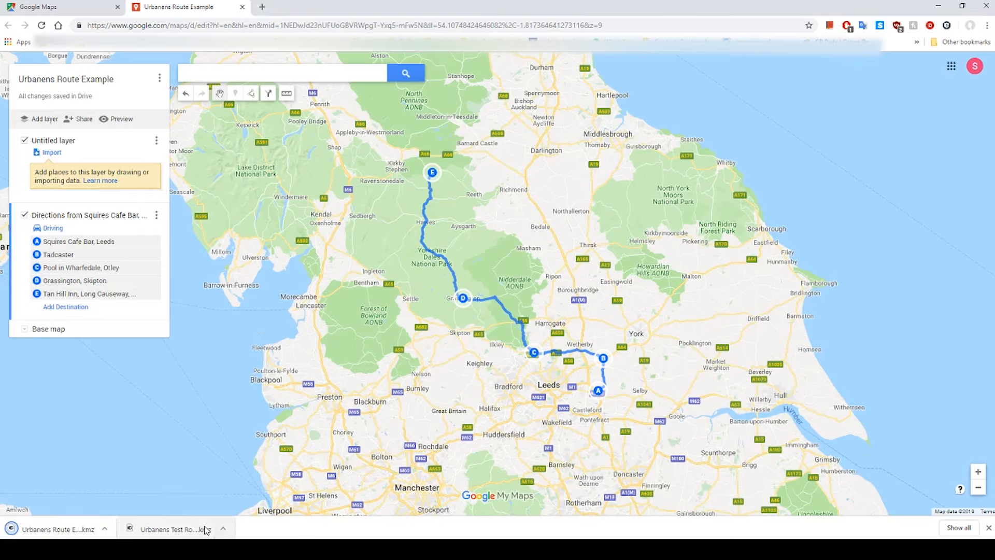
Open gpsies.com in a new browser tab, choose to upload a track, and log in to the account.
click(267, 8)
text(gpsies.com)
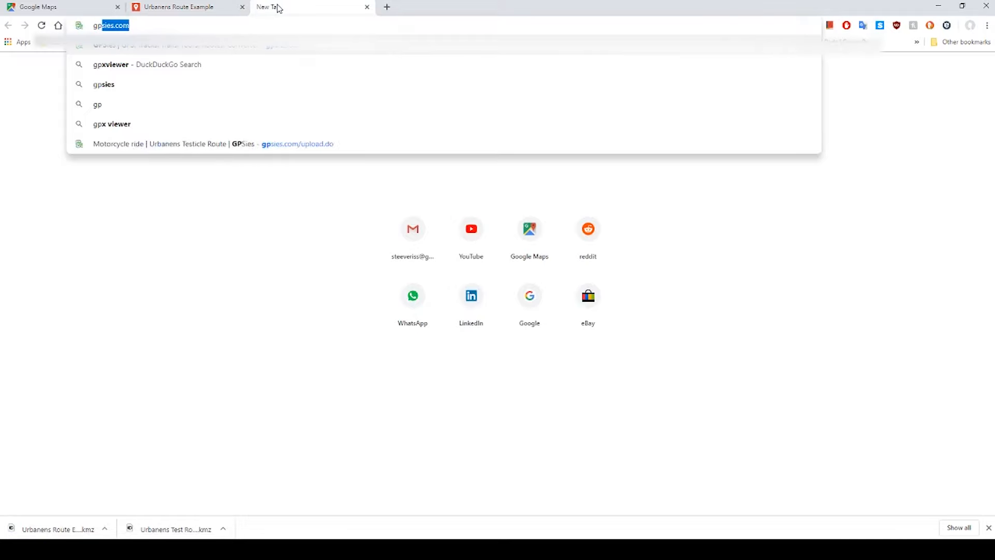
key(Return)
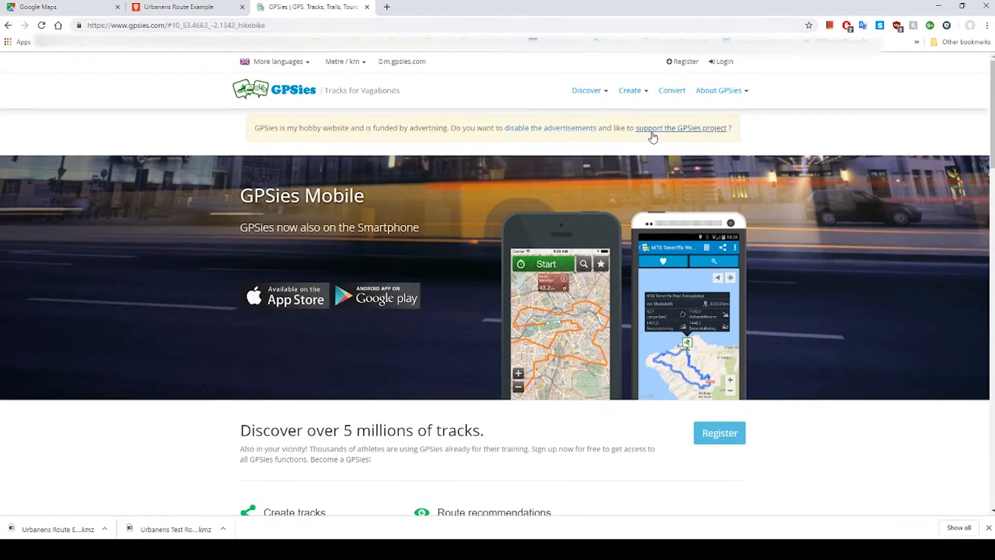
click(629, 92)
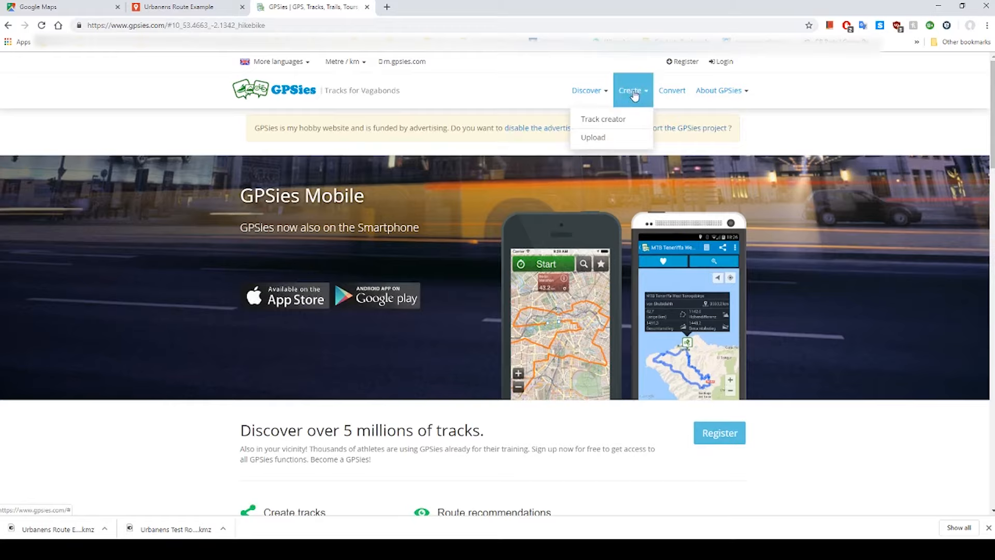
click(596, 138)
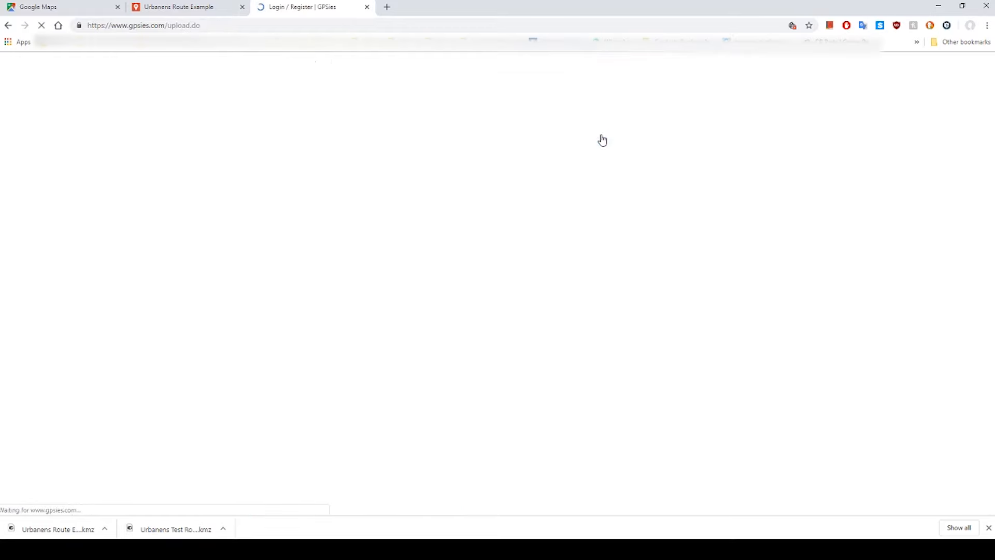
click(326, 344)
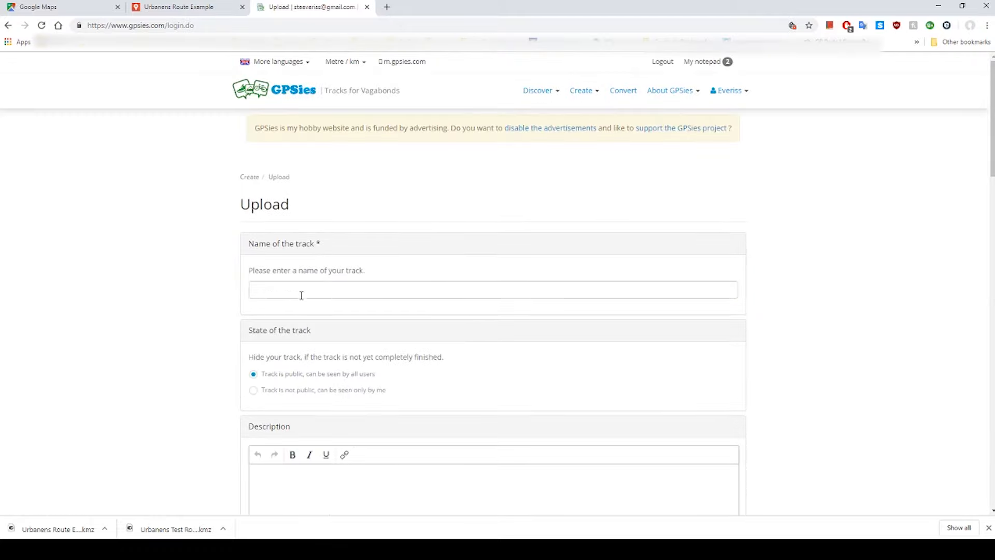
Name the track "Urbanens testicle route" in the upload form.
click(302, 294)
text(Urbanens testicle route)
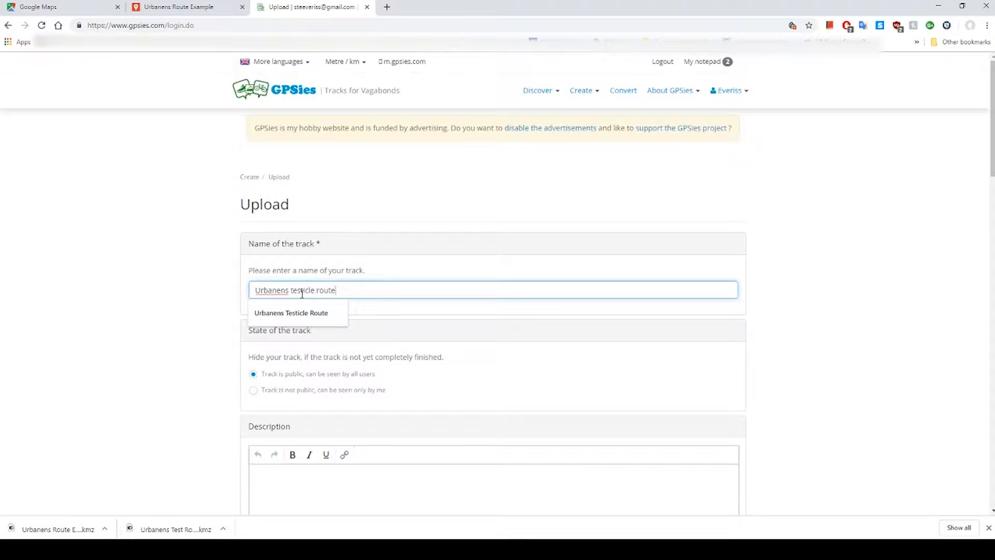
key(Tab)
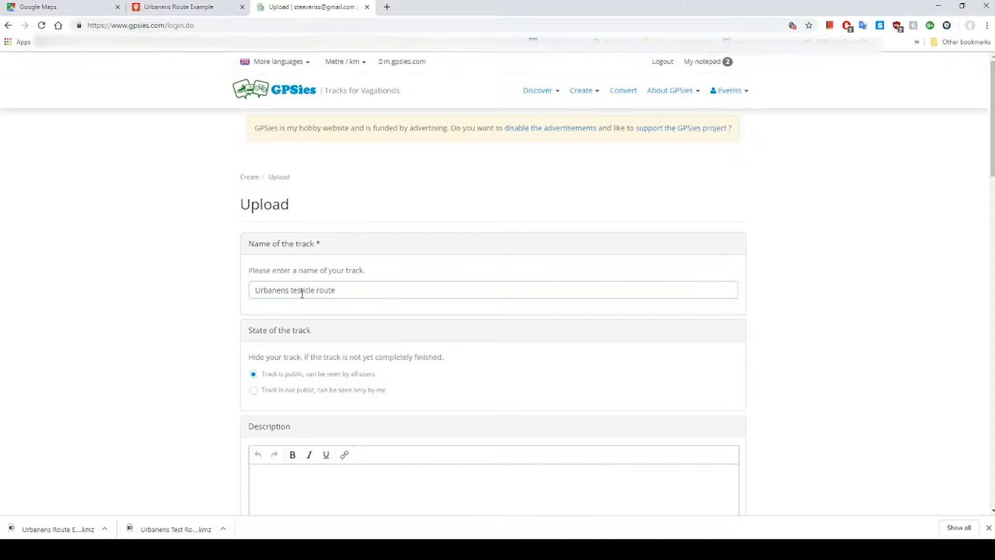
Keep the track public and mark it as suitable for motorbiking.
scroll(368, 310, down, 3)
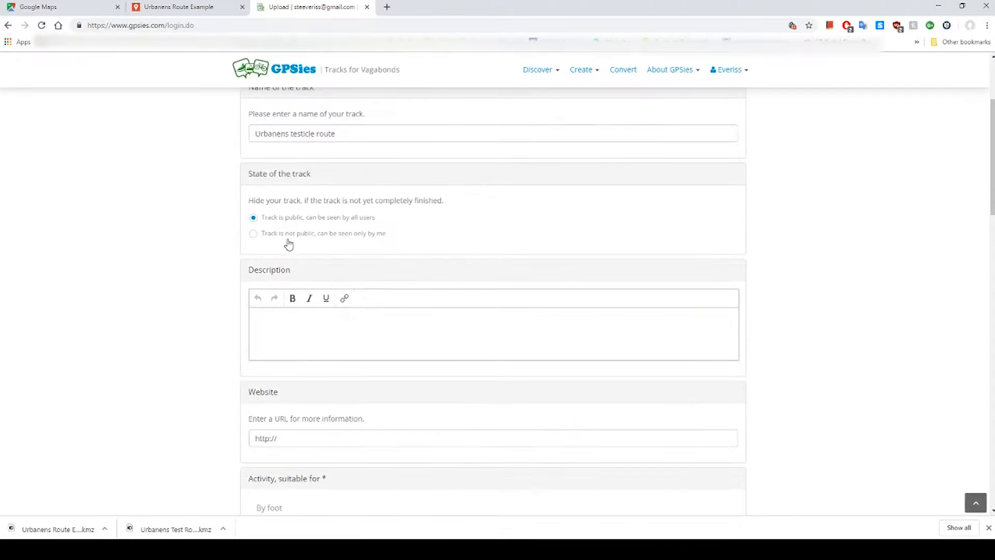
scroll(298, 220, down, 9)
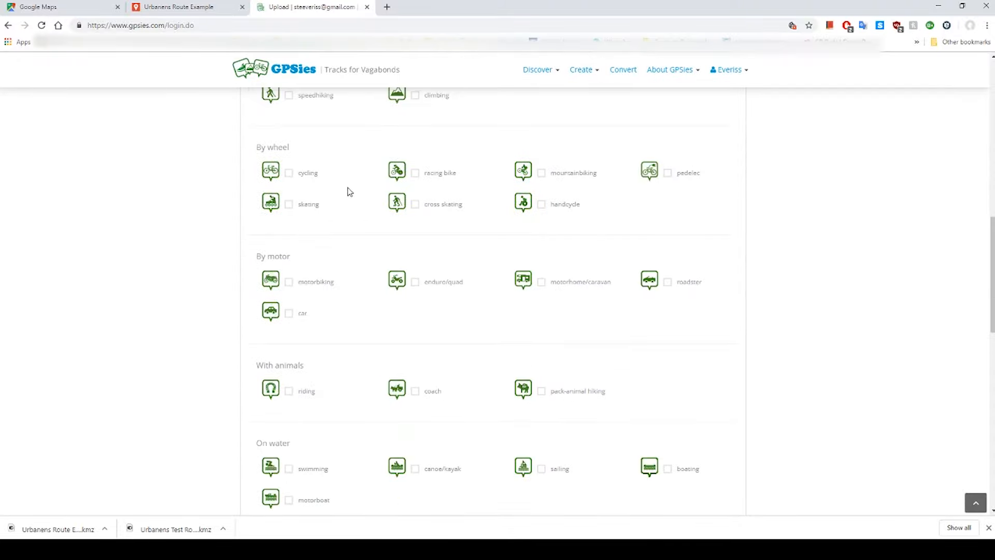
click(322, 281)
Attach Urbanens Route Example.kmz as the upload file and save the track.
scroll(124, 266, down, 8)
scroll(137, 265, down, 4)
click(270, 360)
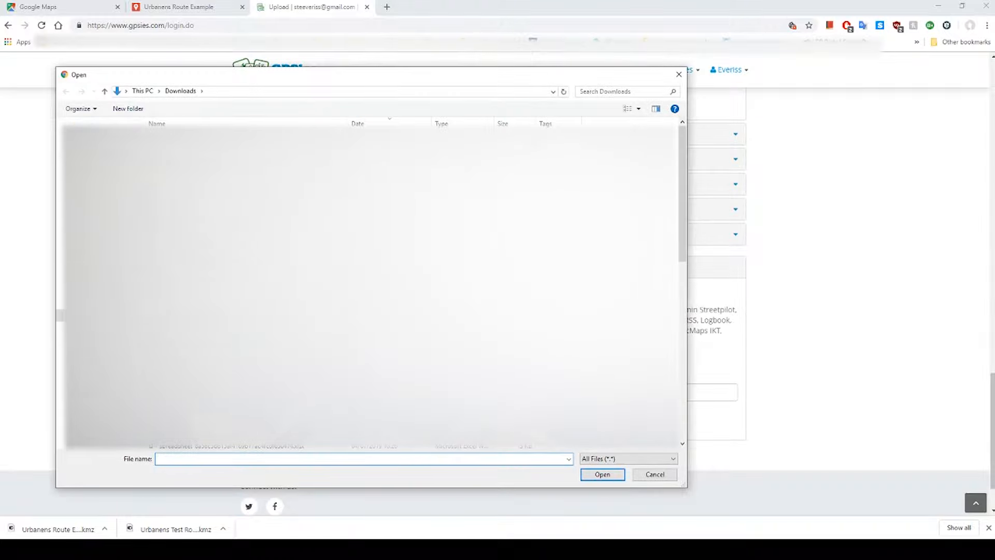
click(270, 359)
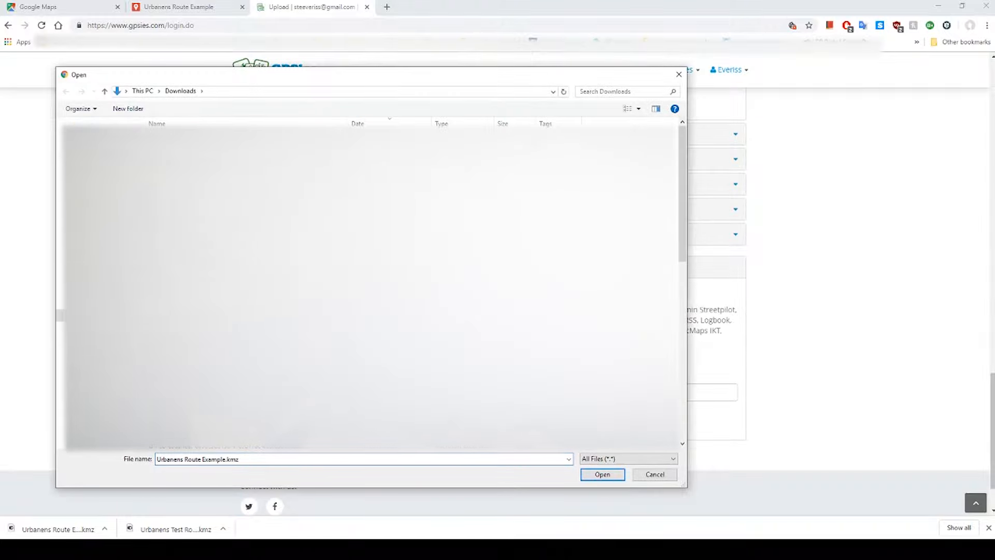
click(602, 474)
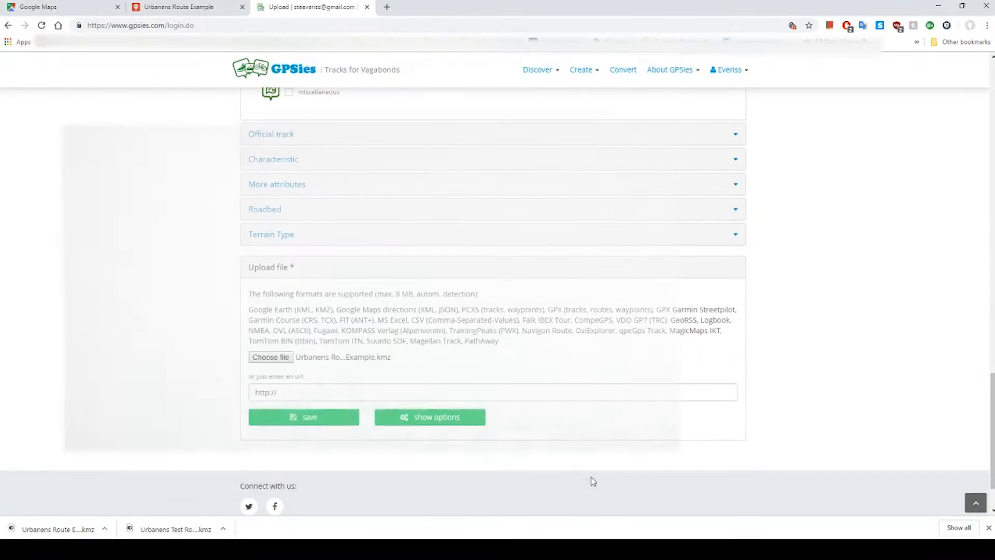
click(274, 418)
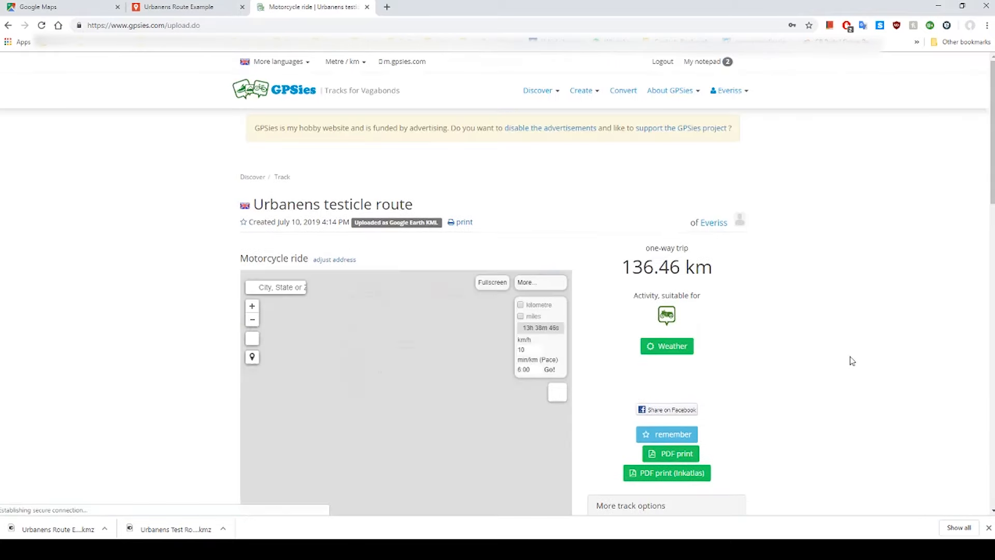
Review the uploaded track's map, altitude profile and the list of available download formats.
scroll(876, 362, down, 1)
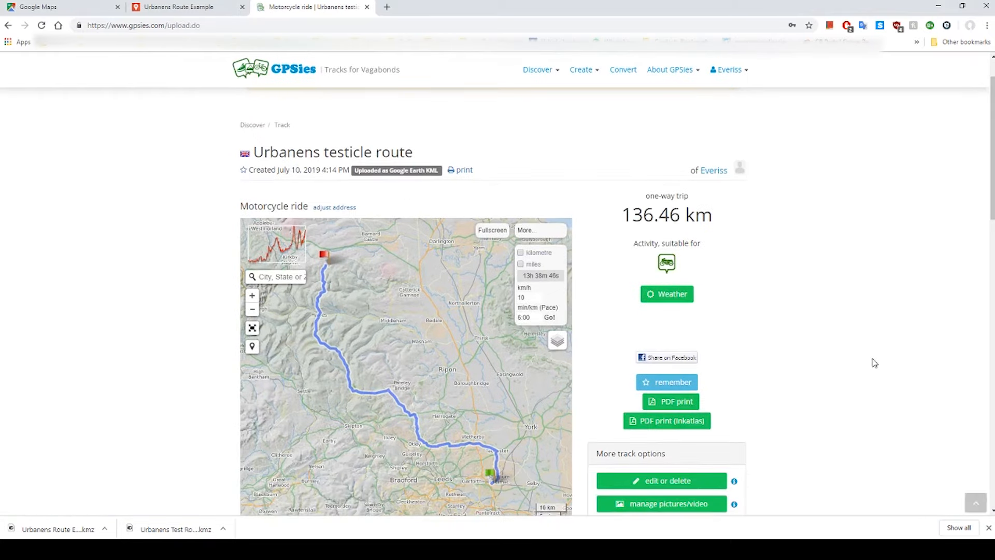
scroll(881, 354, down, 1)
scroll(887, 353, down, 1)
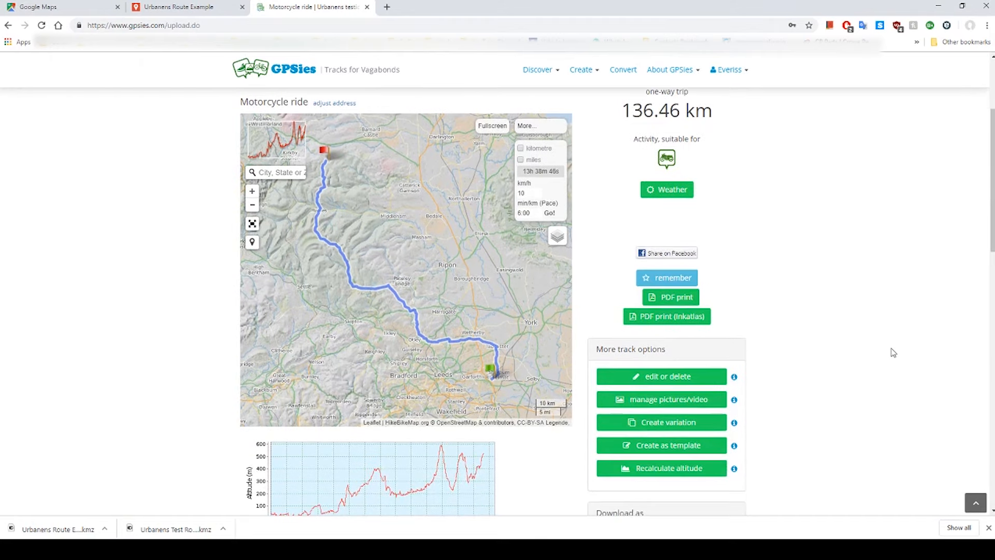
scroll(892, 352, down, 2)
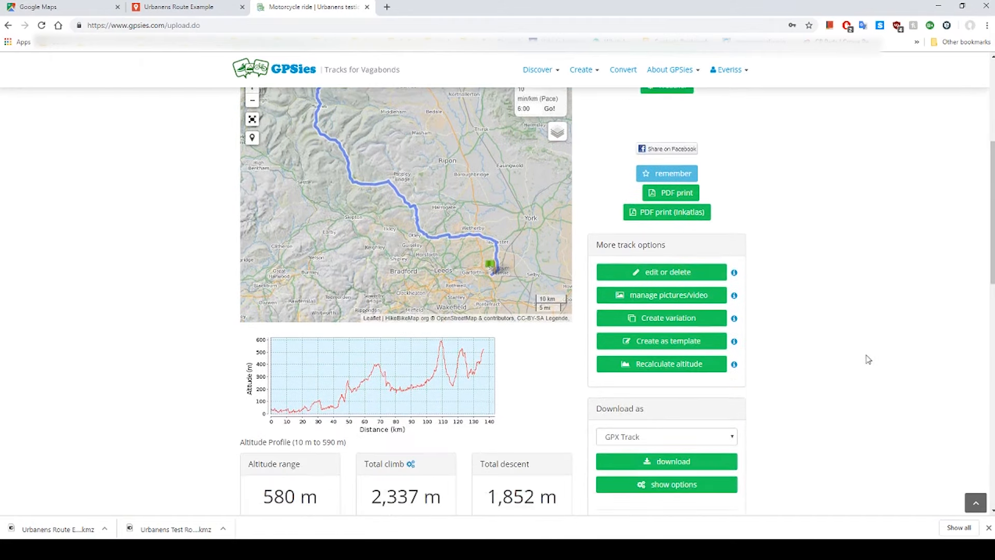
scroll(756, 381, down, 2)
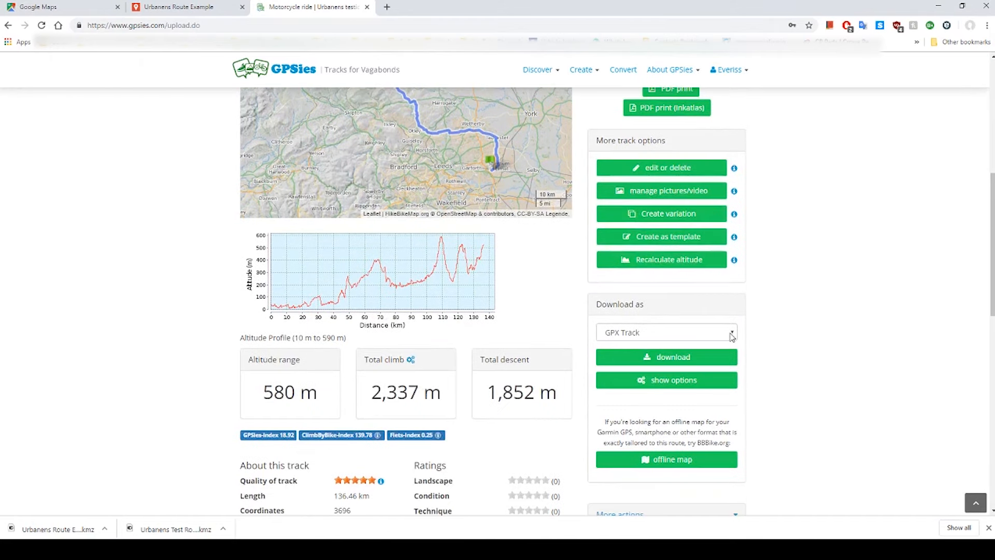
click(732, 334)
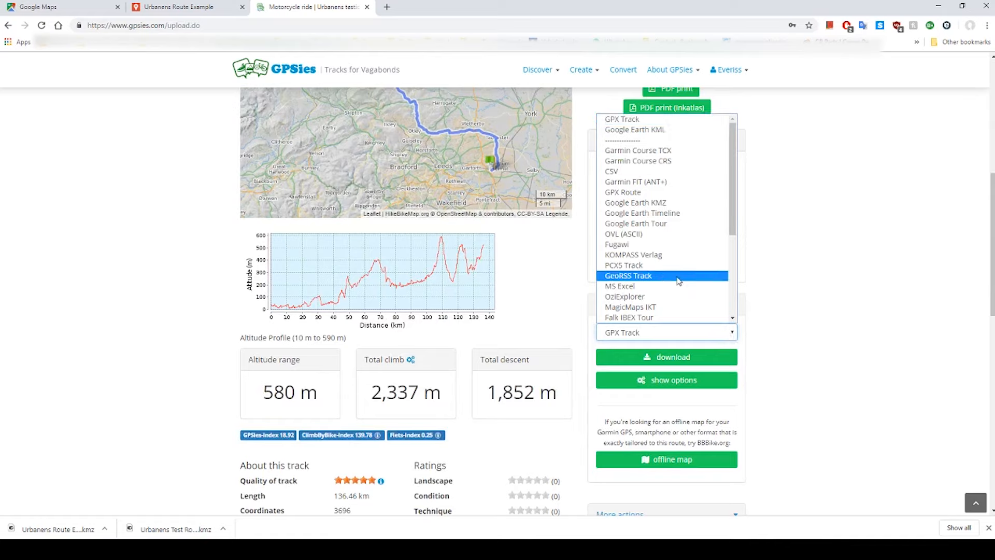
drag(731, 171, 731, 253)
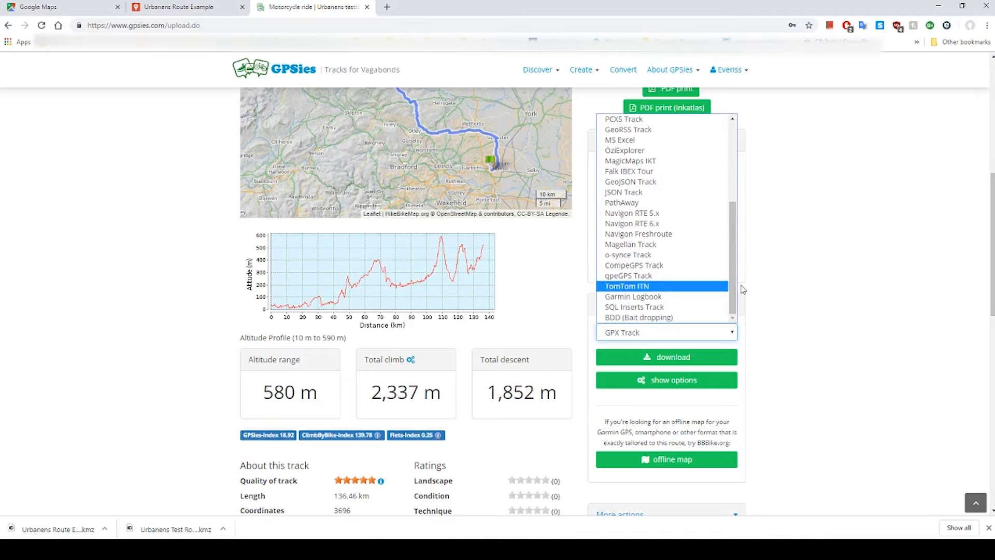
drag(730, 290, 735, 189)
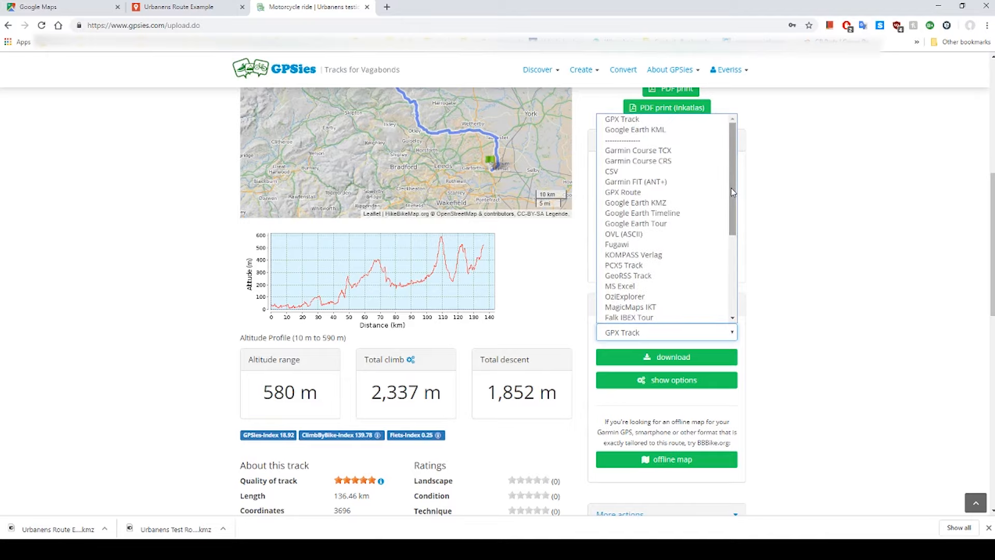
click(890, 380)
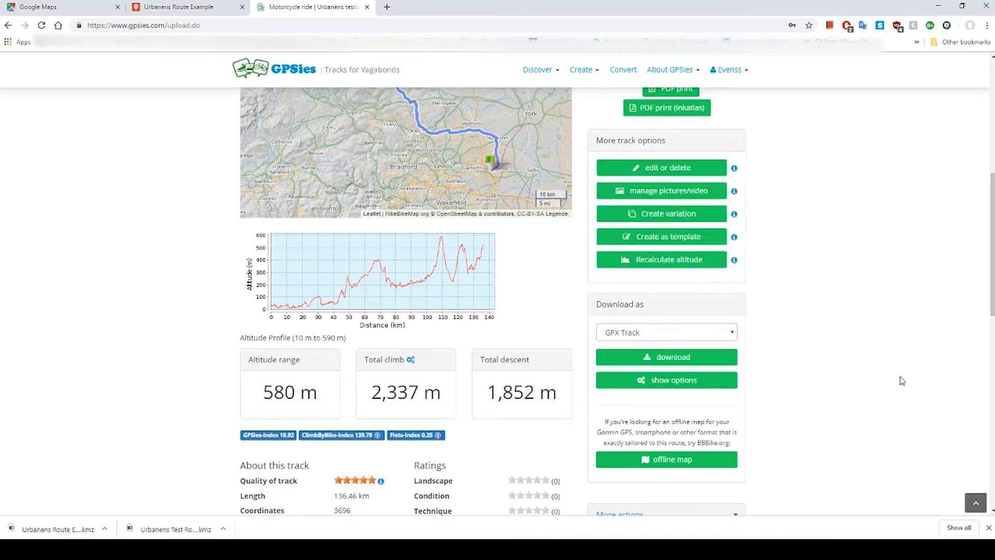
Open the uploaded track for modification in the track creator and show its map in fullscreen.
scroll(900, 381, up, 4)
click(668, 377)
click(706, 274)
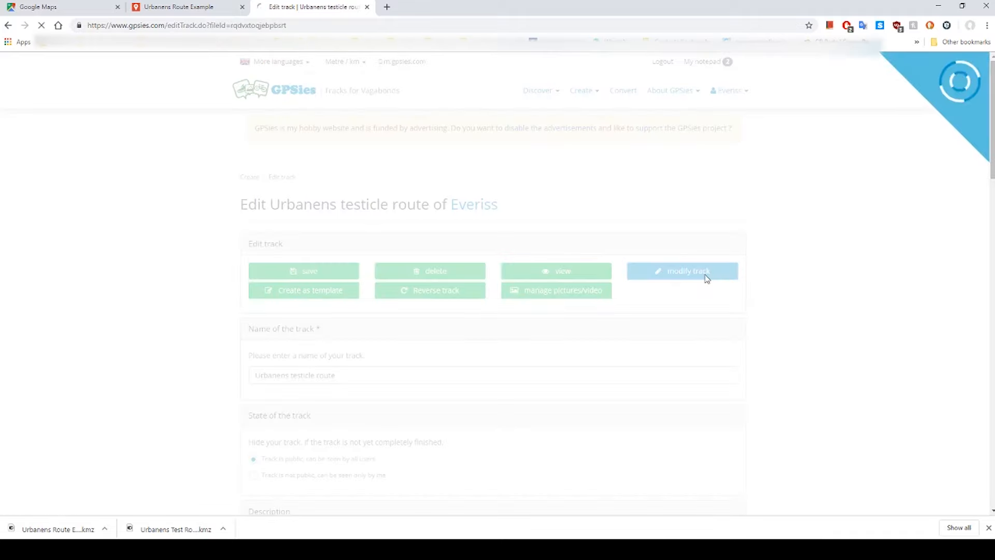
scroll(857, 306, down, 1)
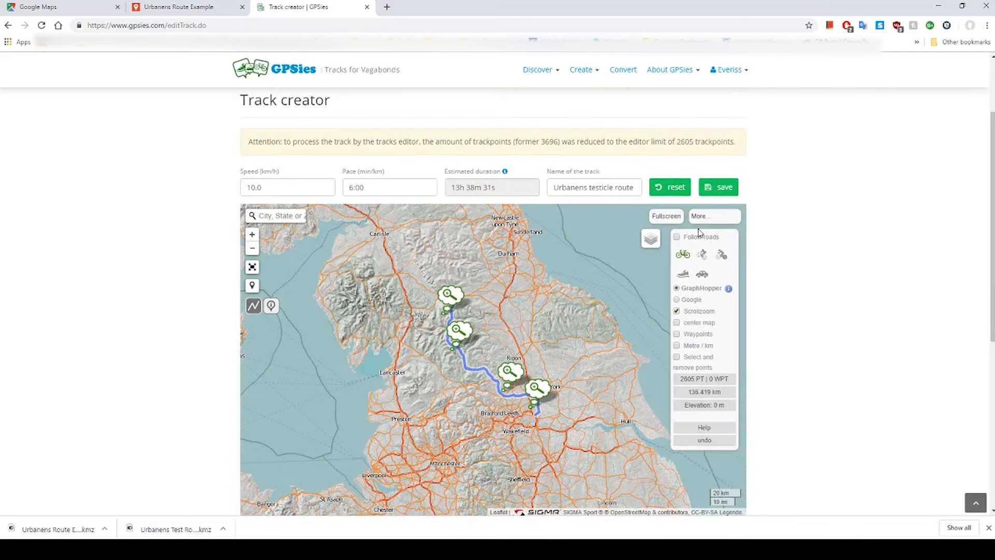
click(668, 216)
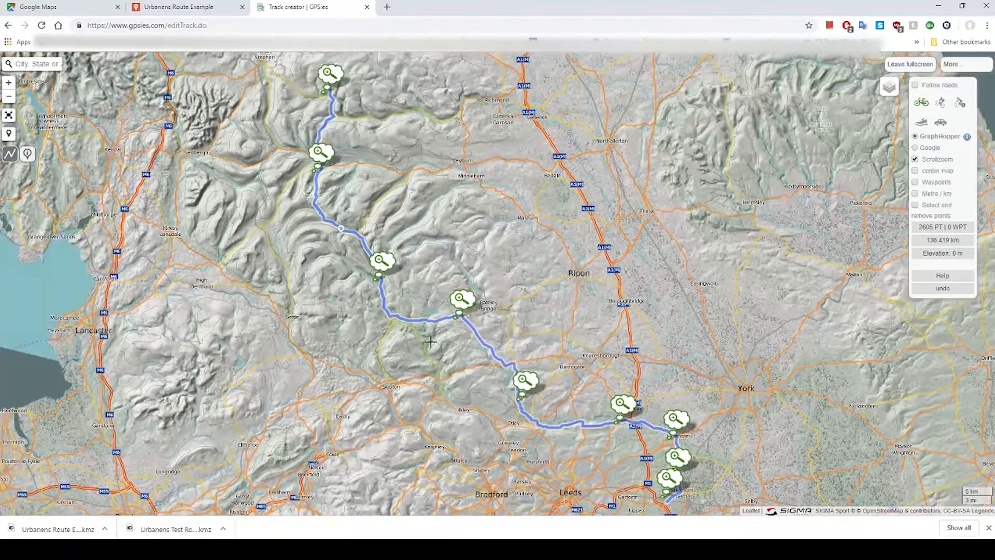
scroll(687, 443, up, 8)
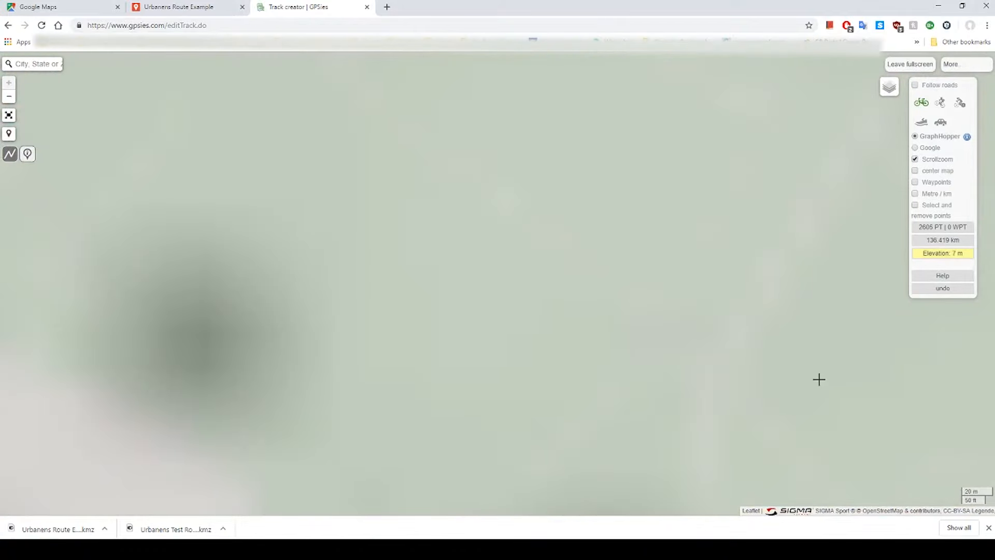
click(819, 379)
scroll(582, 346, down, 4)
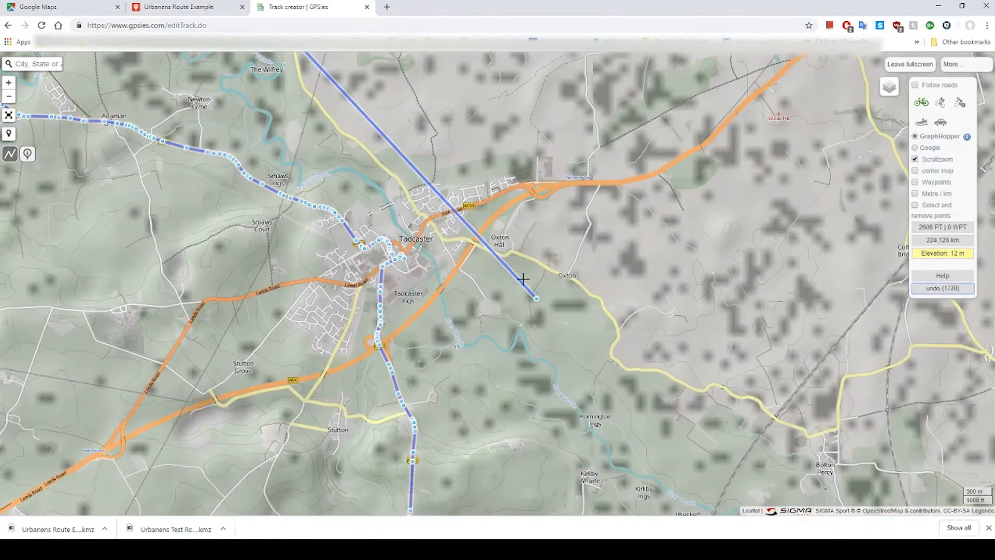
click(930, 288)
Use Select and remove points to delete the stray spur of track points beyond the junction in Tadcaster.
scroll(397, 267, up, 2)
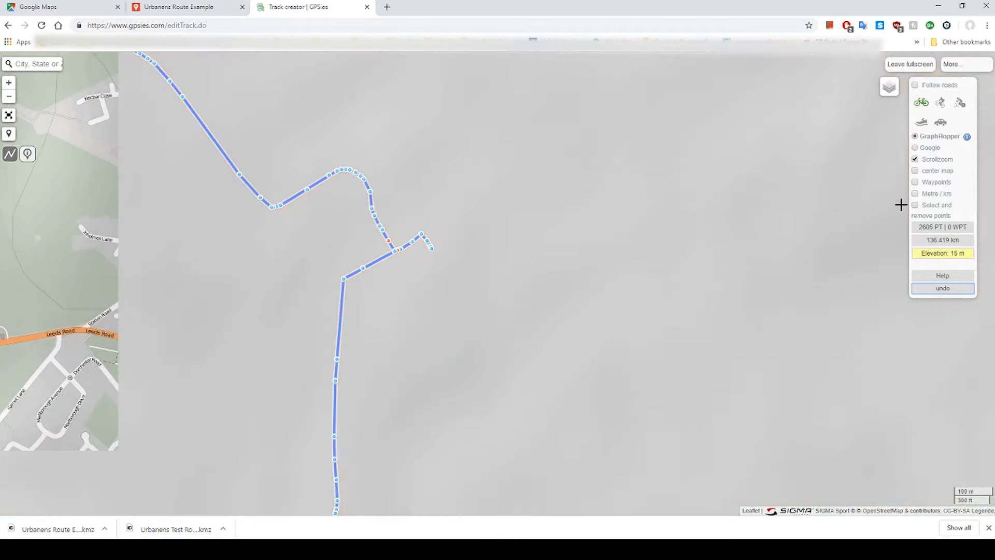
click(914, 205)
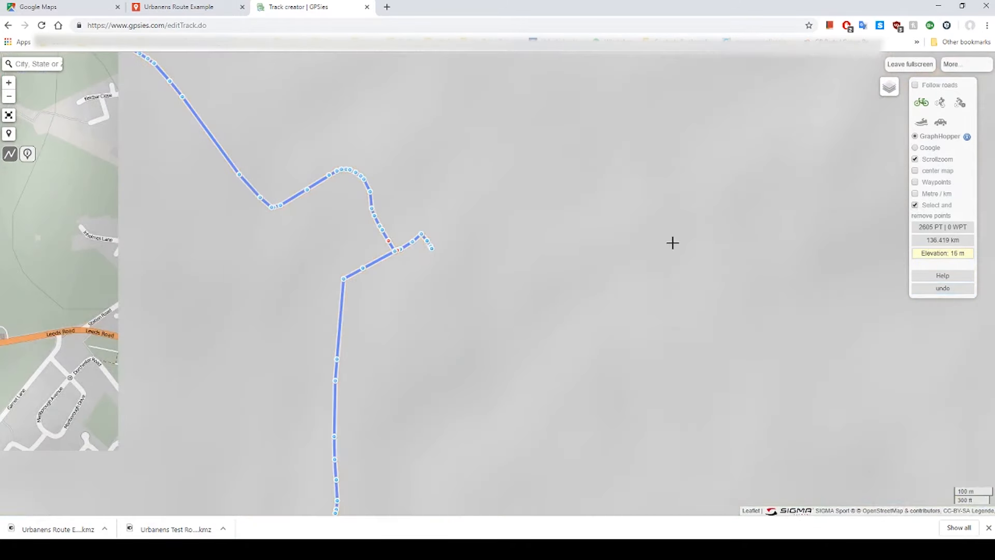
scroll(567, 247, down, 1)
drag(485, 224, 516, 268)
click(474, 199)
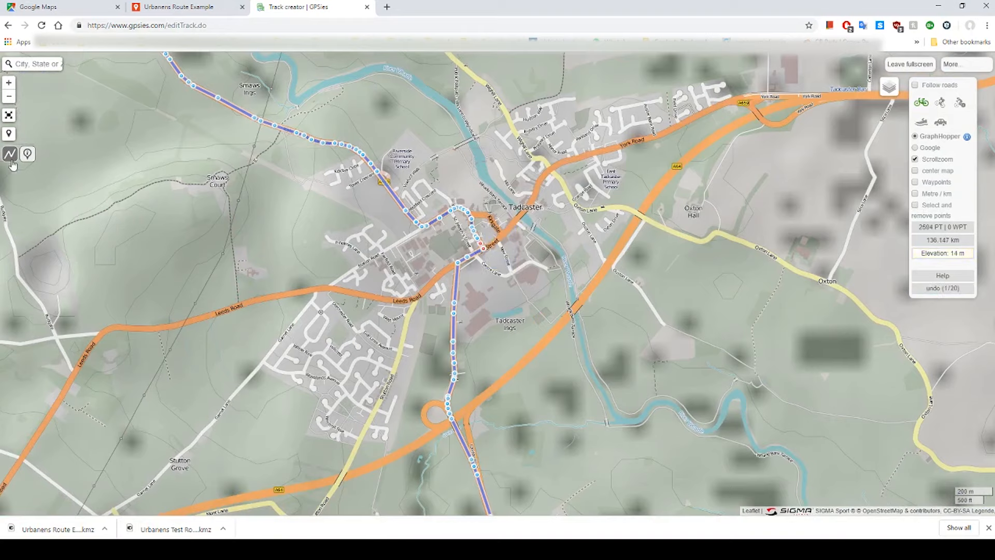
Add a waypoint titled "Right" with the Right symbol where the track from the south meets the main road in Tadcaster, and save it.
click(28, 154)
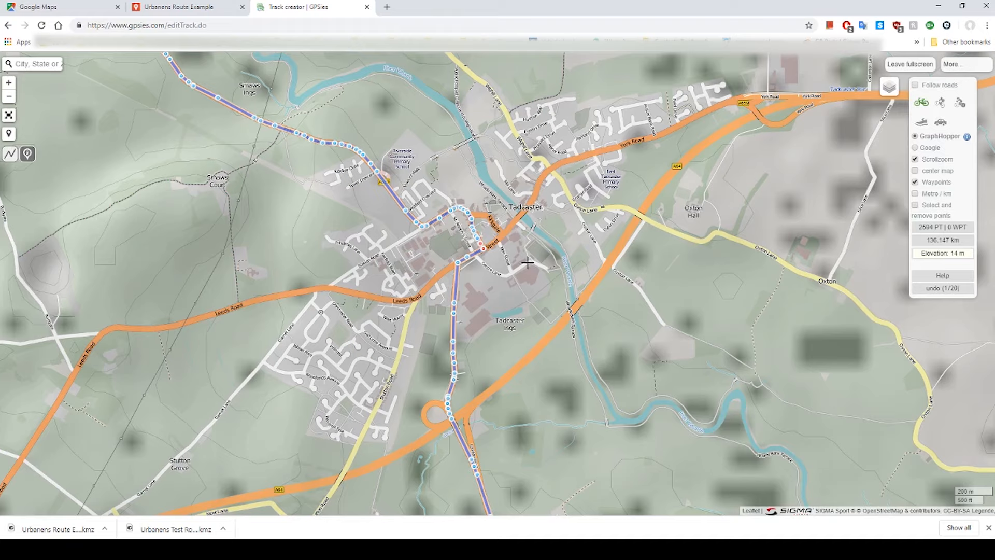
click(456, 278)
triple_click(403, 168)
text(Right)
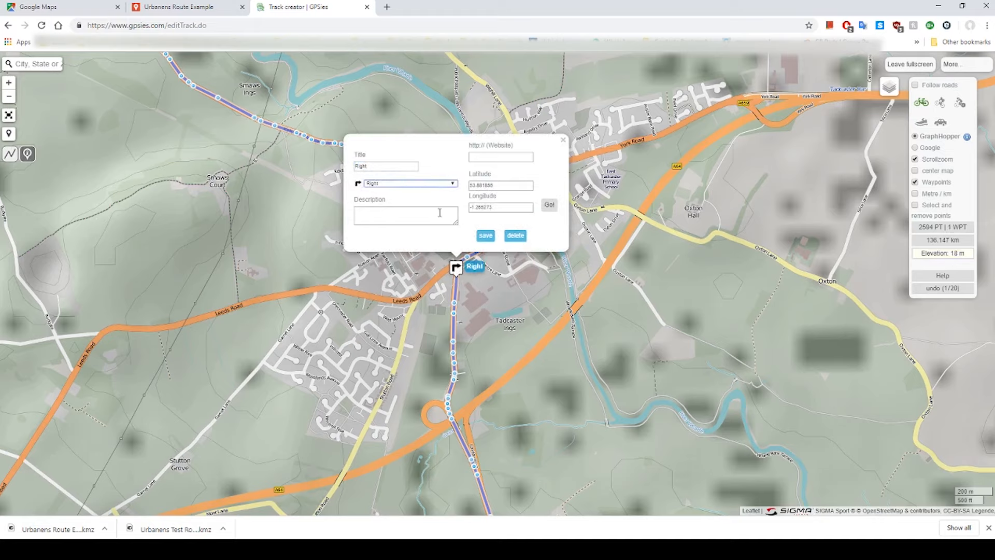
click(486, 235)
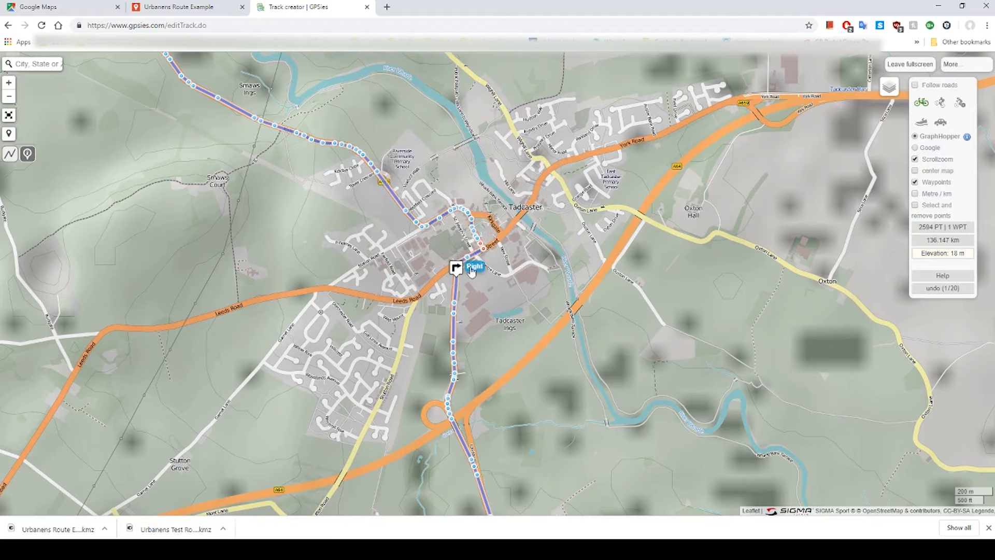
Add a waypoint titled "Left" with the Left symbol at the next turn in Tadcaster, and save it.
click(477, 254)
double_click(424, 138)
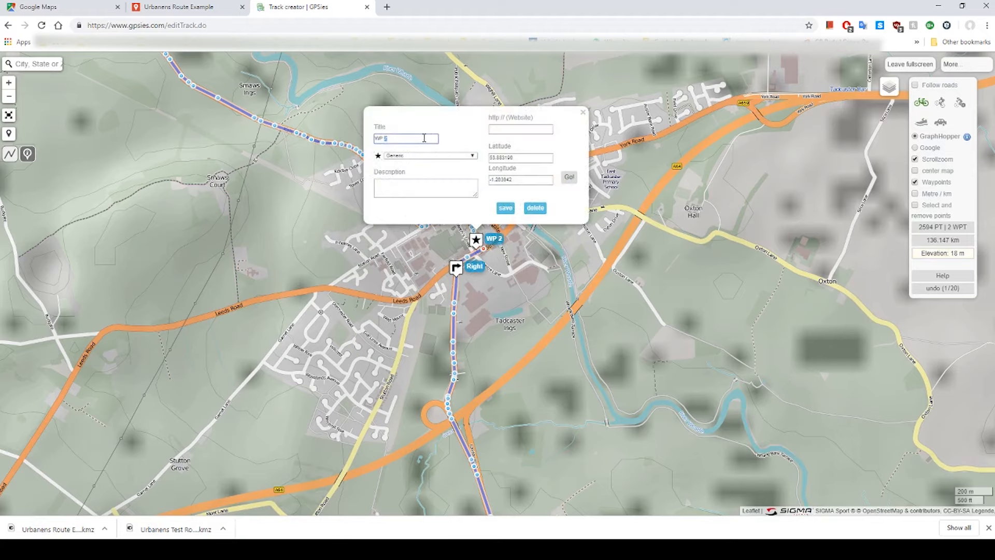
text(Left)
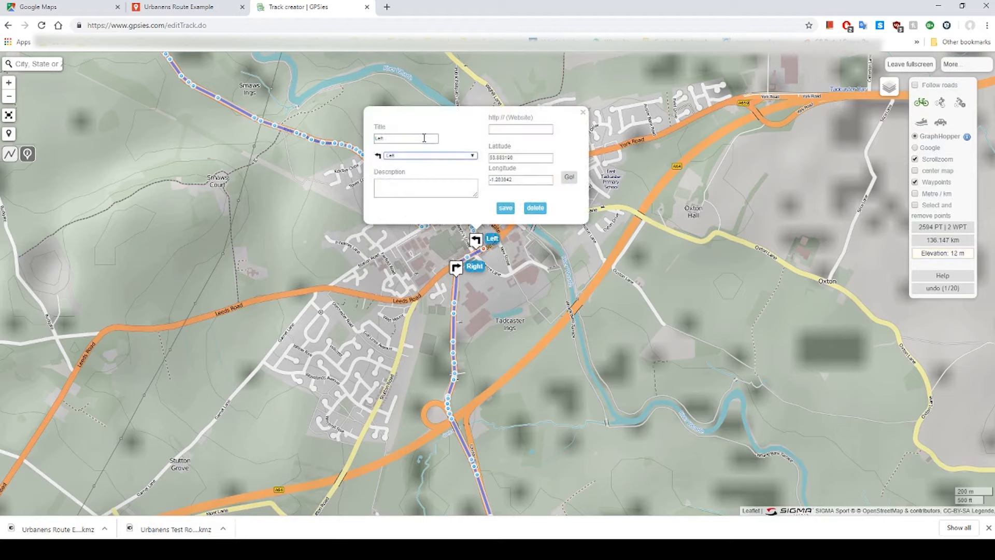
click(507, 207)
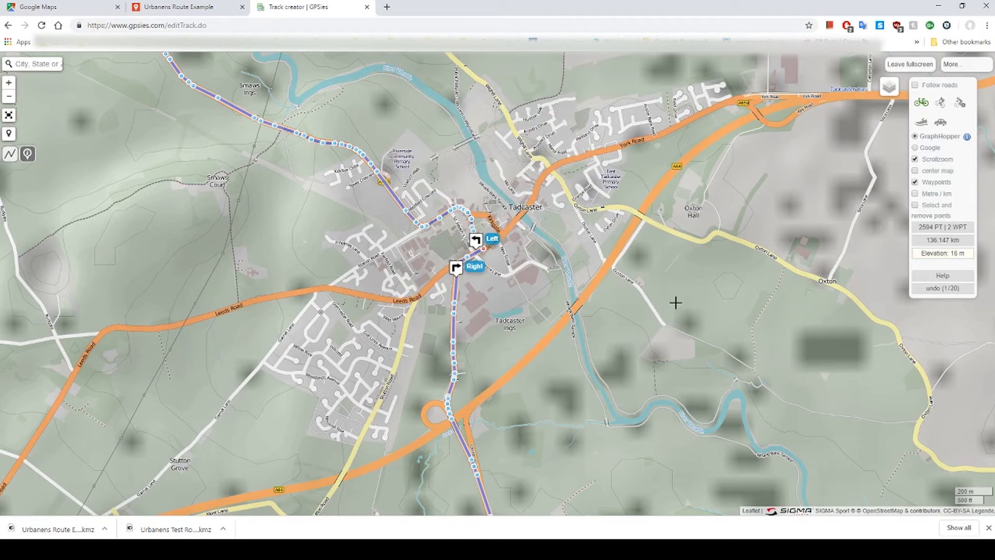
Leave the fullscreen map, save the modified track, and view its updated map on the track page.
scroll(675, 302, down, 2)
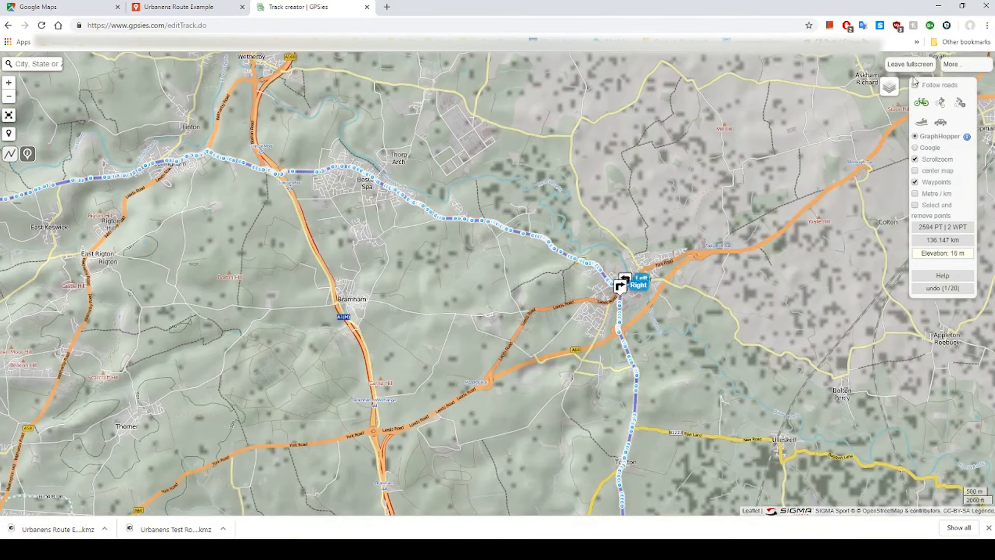
click(910, 65)
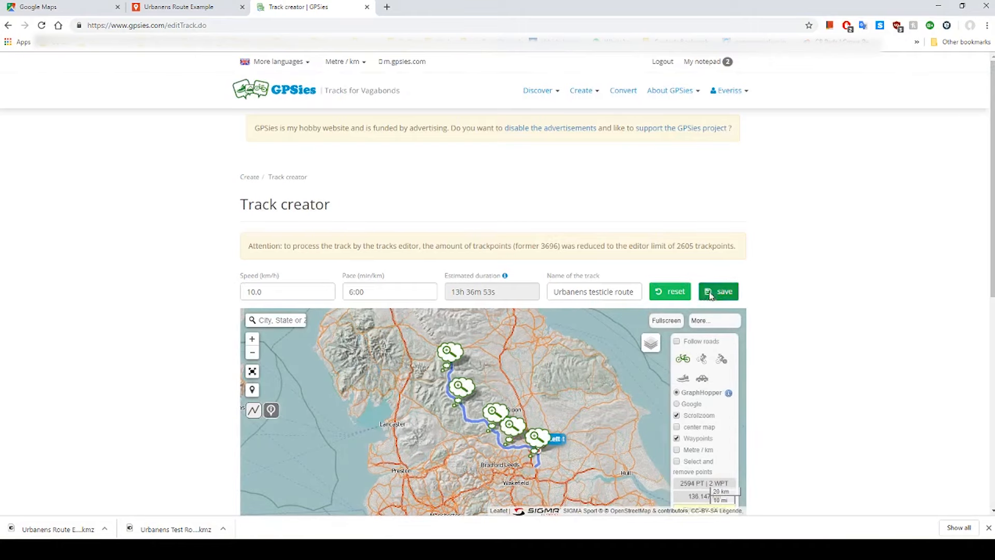
click(718, 291)
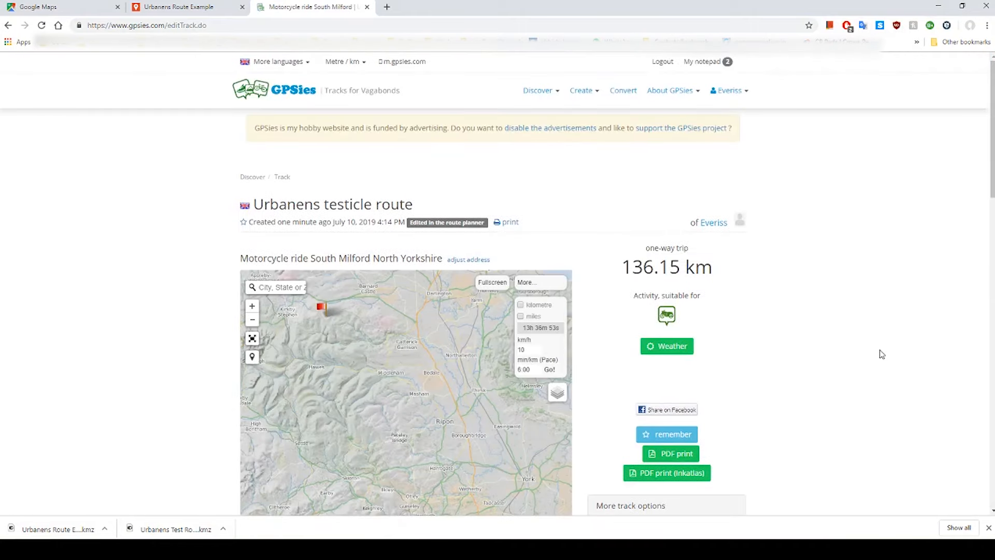
scroll(874, 349, down, 1)
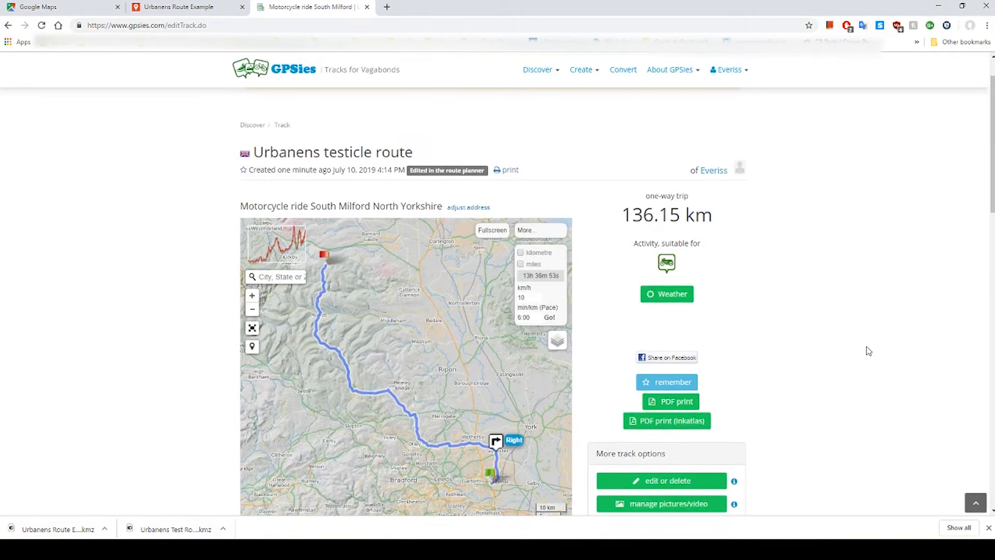
scroll(868, 350, down, 2)
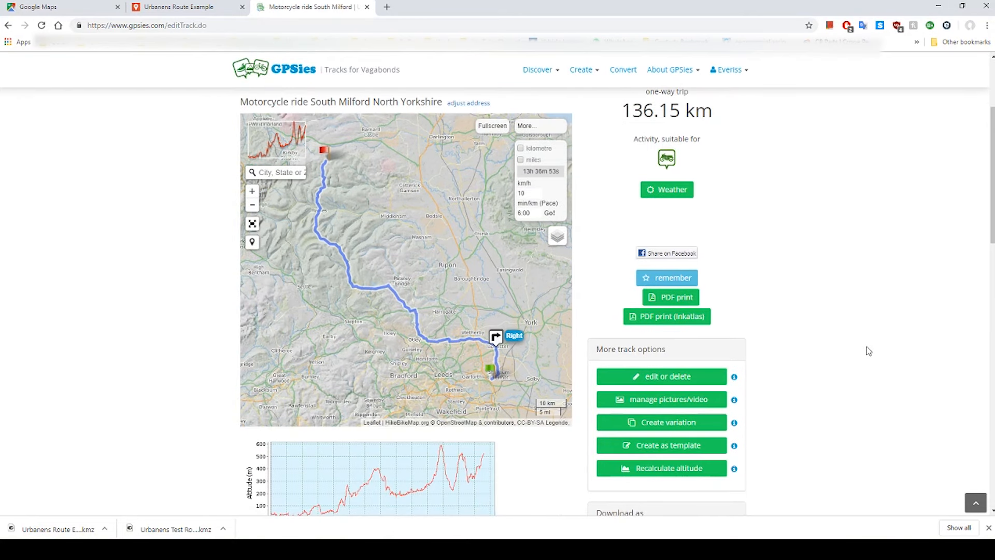